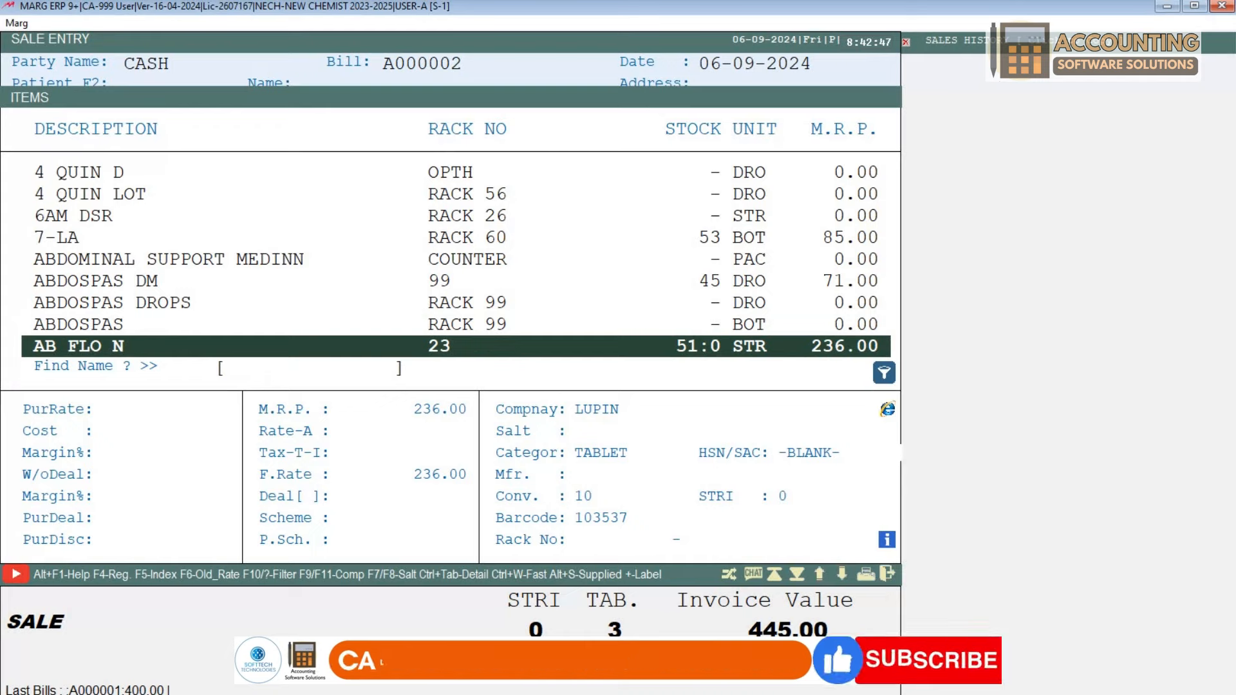
Step: Pick AB FLO N with batch DFGFDG5, clear the line, and open its product details for editing
key("Return")
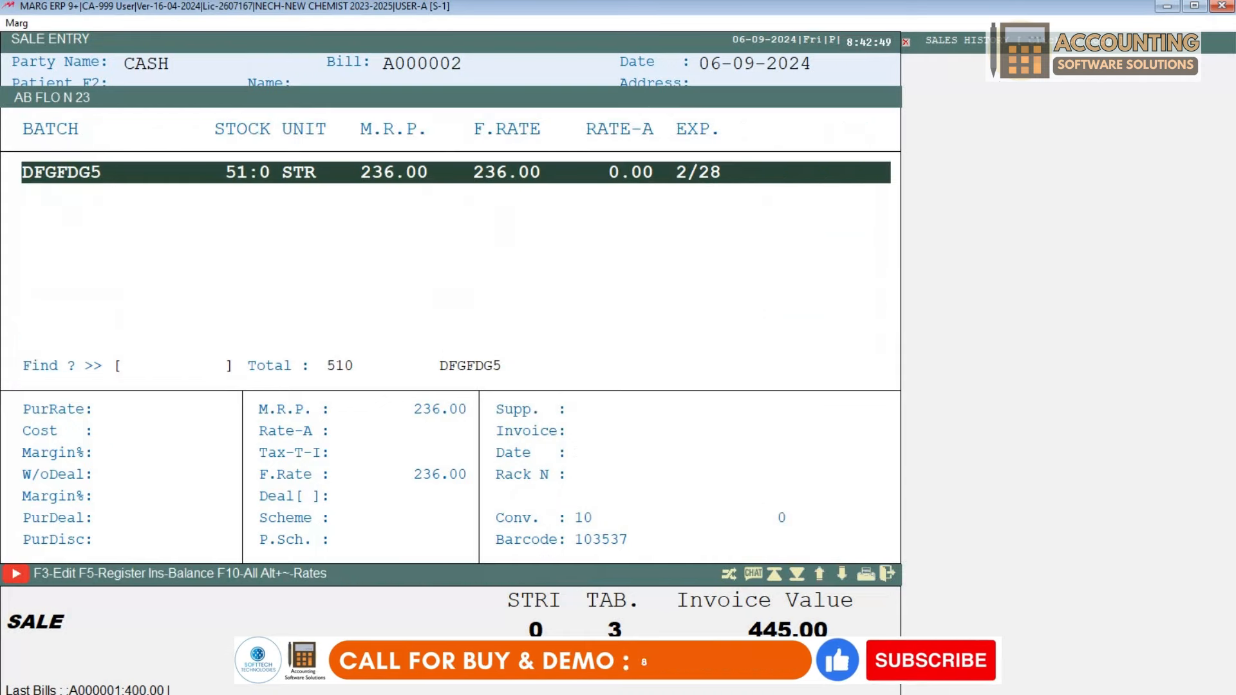
key("Return")
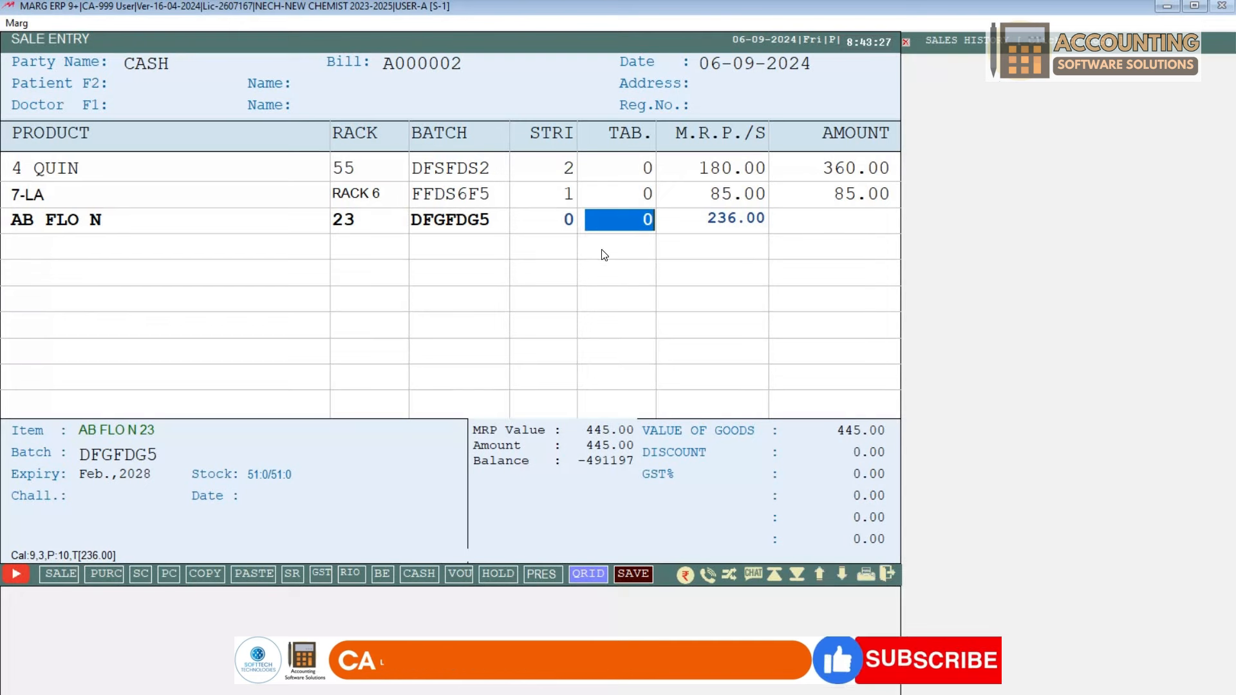
key("Escape")
key("Return")
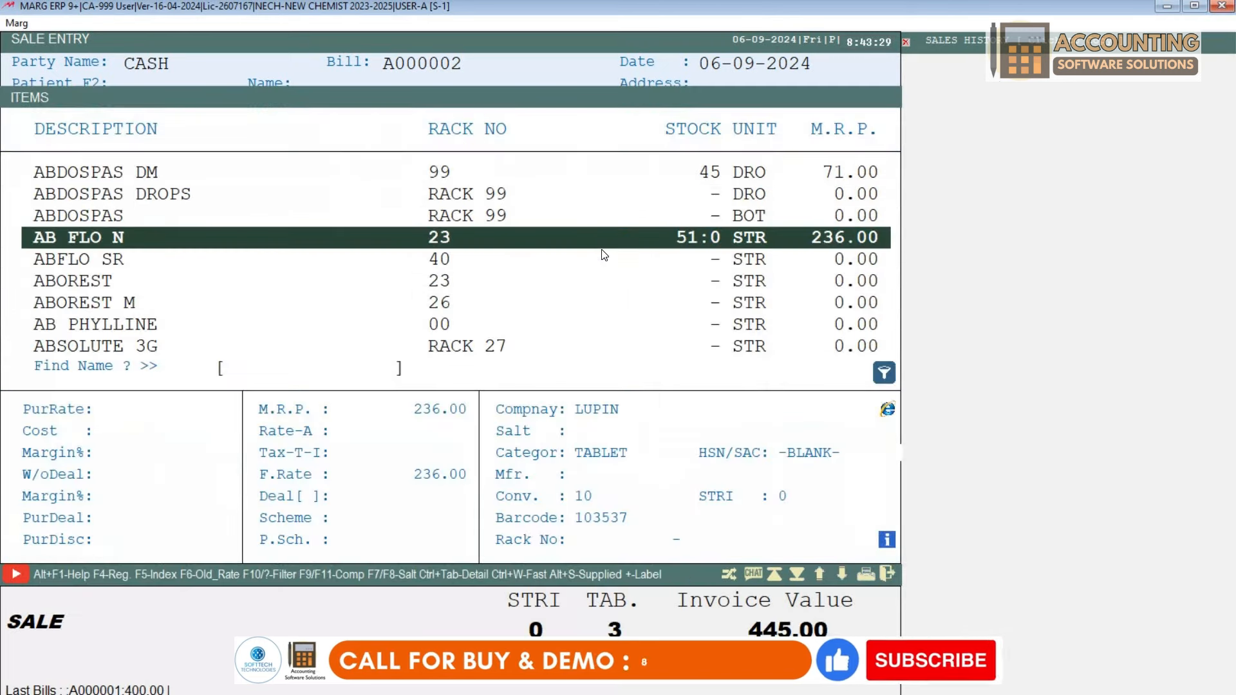
key("ctrl+Return")
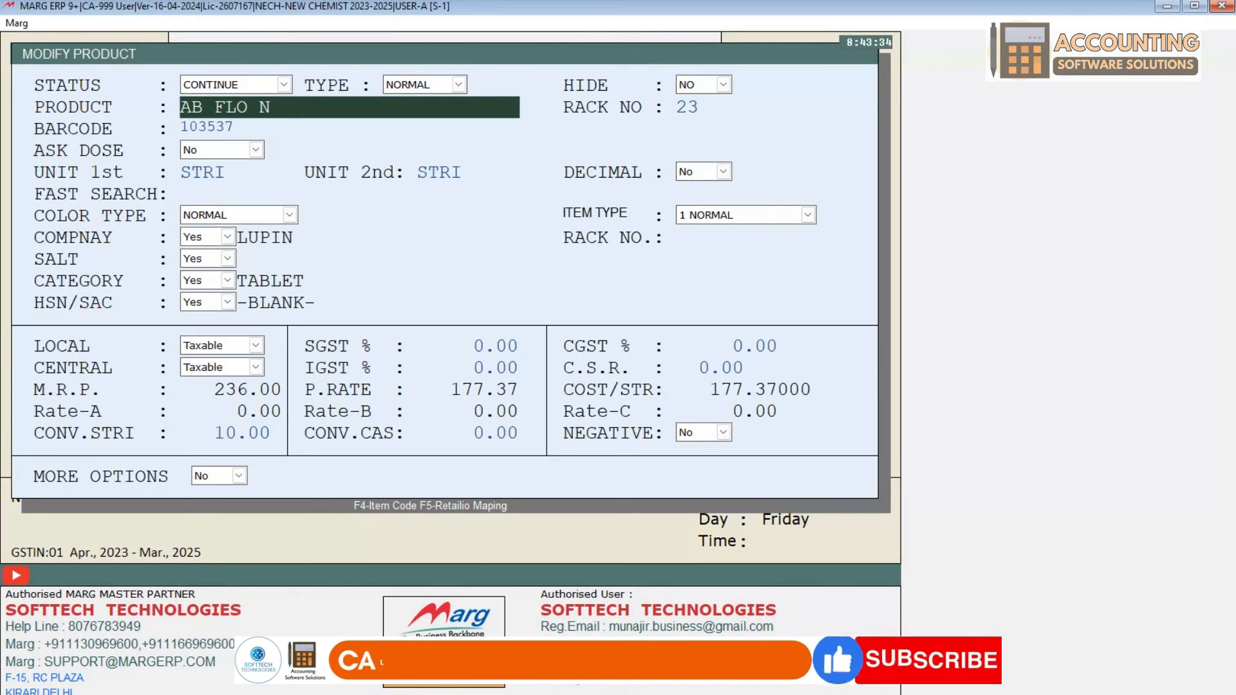
Step: Exit the AB FLO N Modify Product form without saving, back to the item list
key("Return")
key("Return")
key("Return")
key("Return")
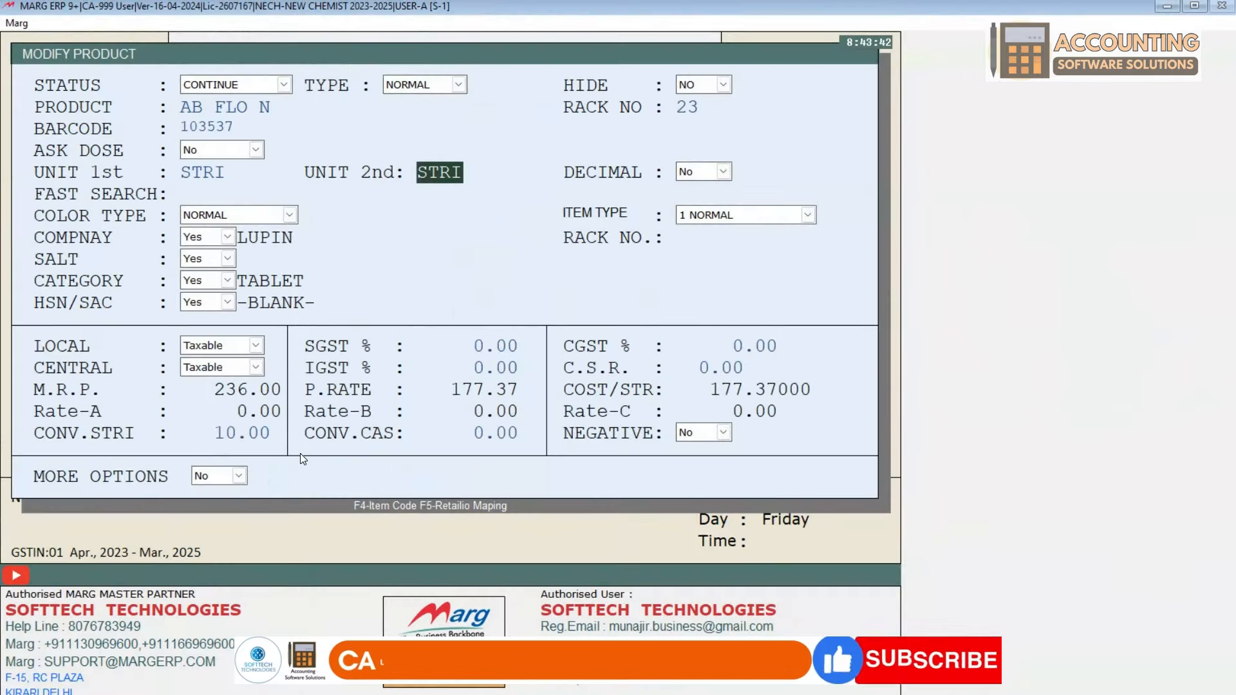
key("Escape")
key("Right")
key("Return")
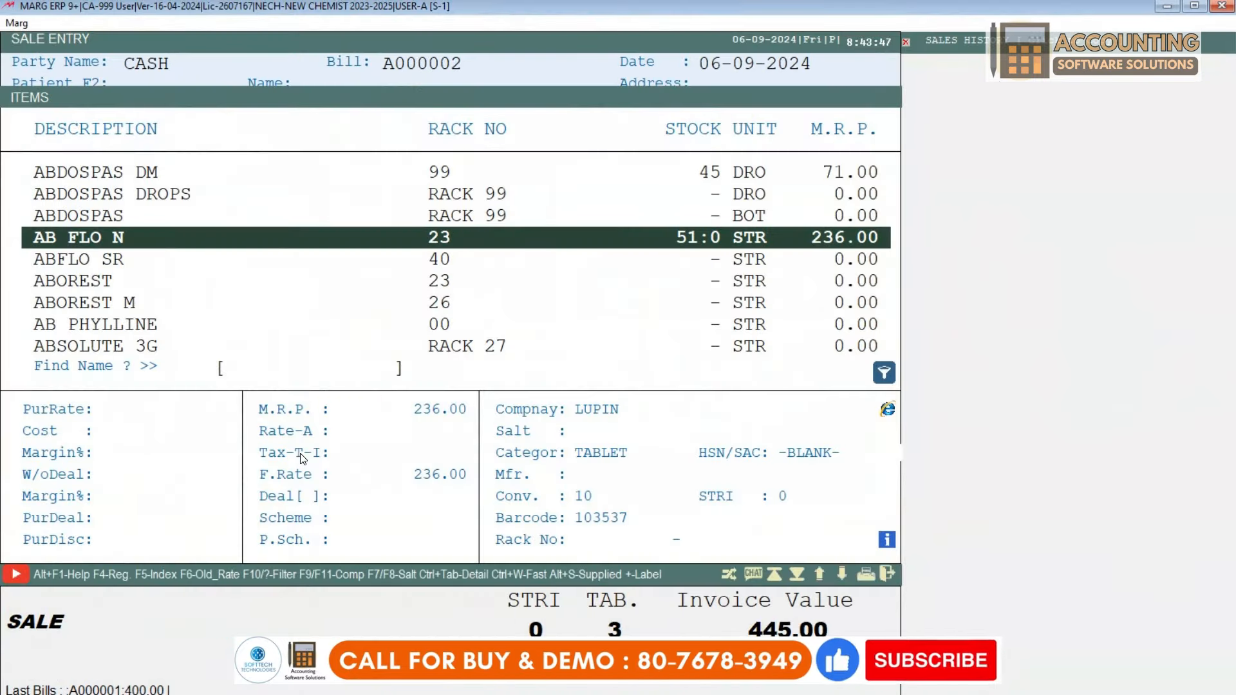
Step: Add AB FLO N batch DFGFDG5 to the bill with 5 tablets
key("Return")
key("Return")
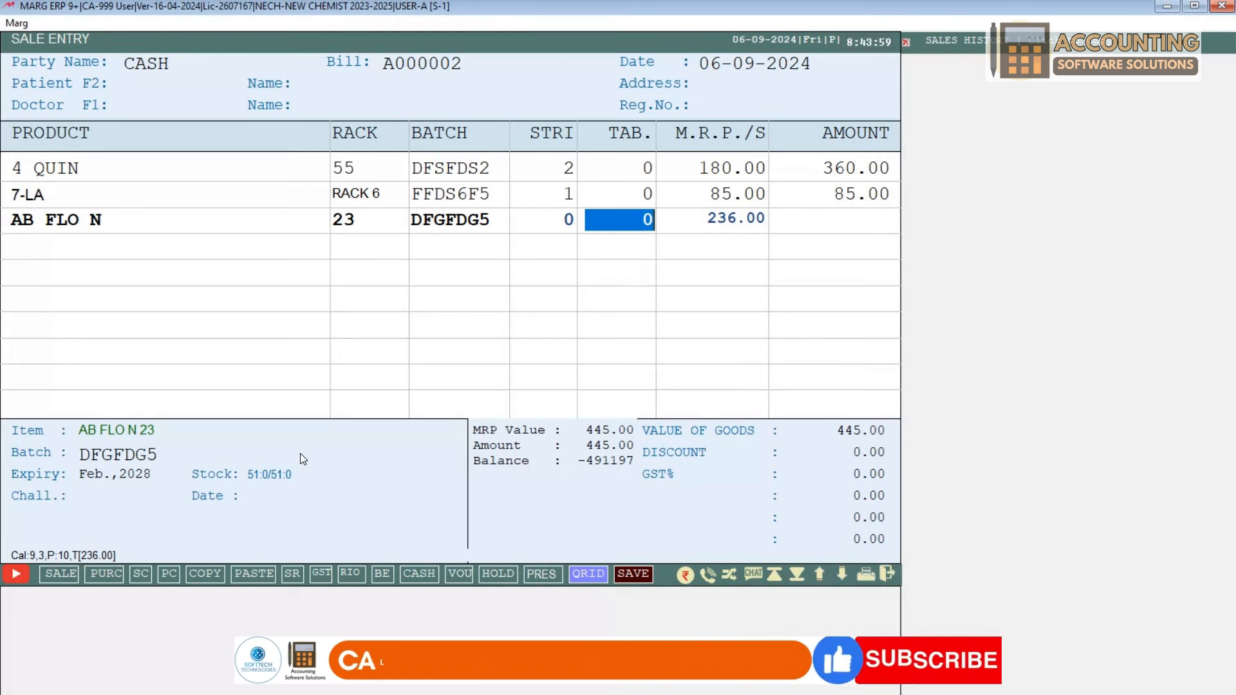
type("5")
key("Return")
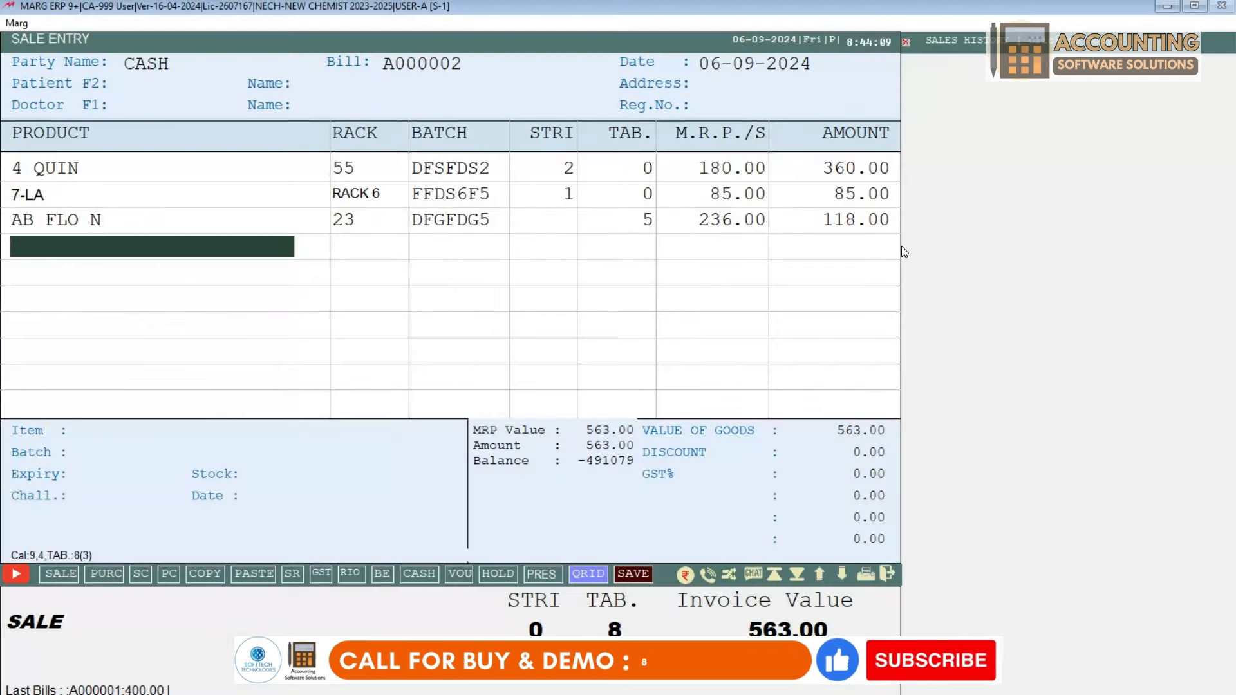
Step: Change the AB FLO N line to 1 strip and 0 tablets, bringing the invoice to 681.00
key("Up")
key("Return")
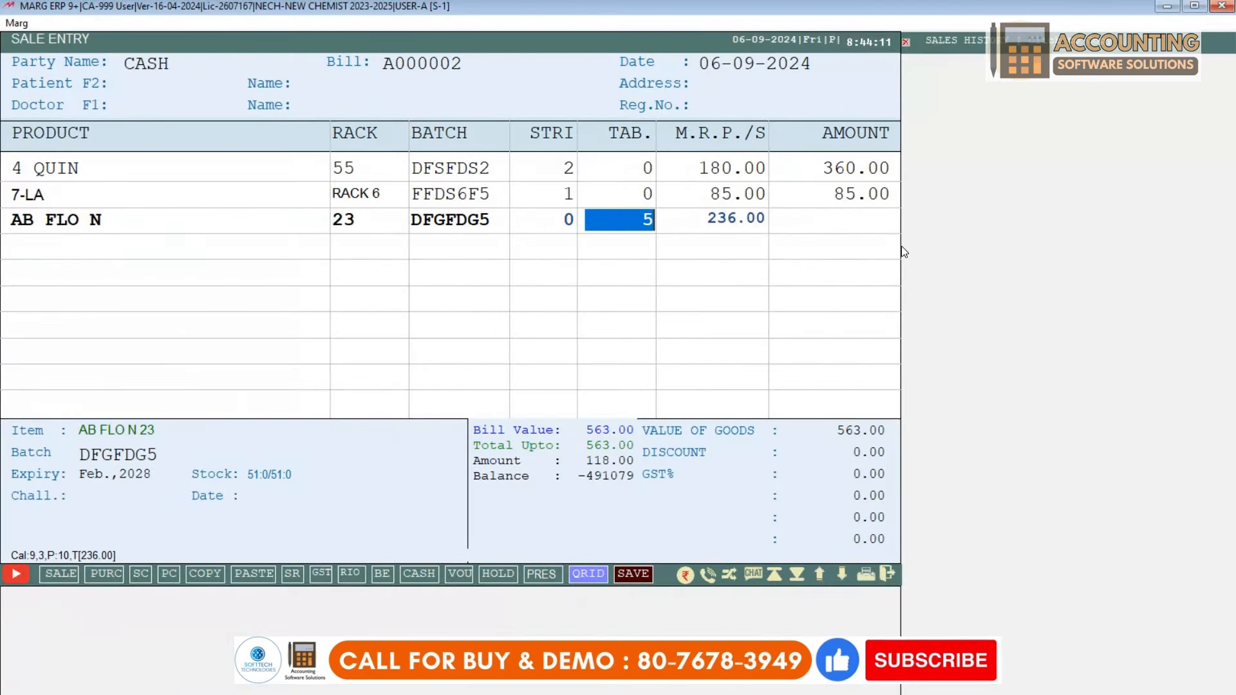
type("0")
key("Left")
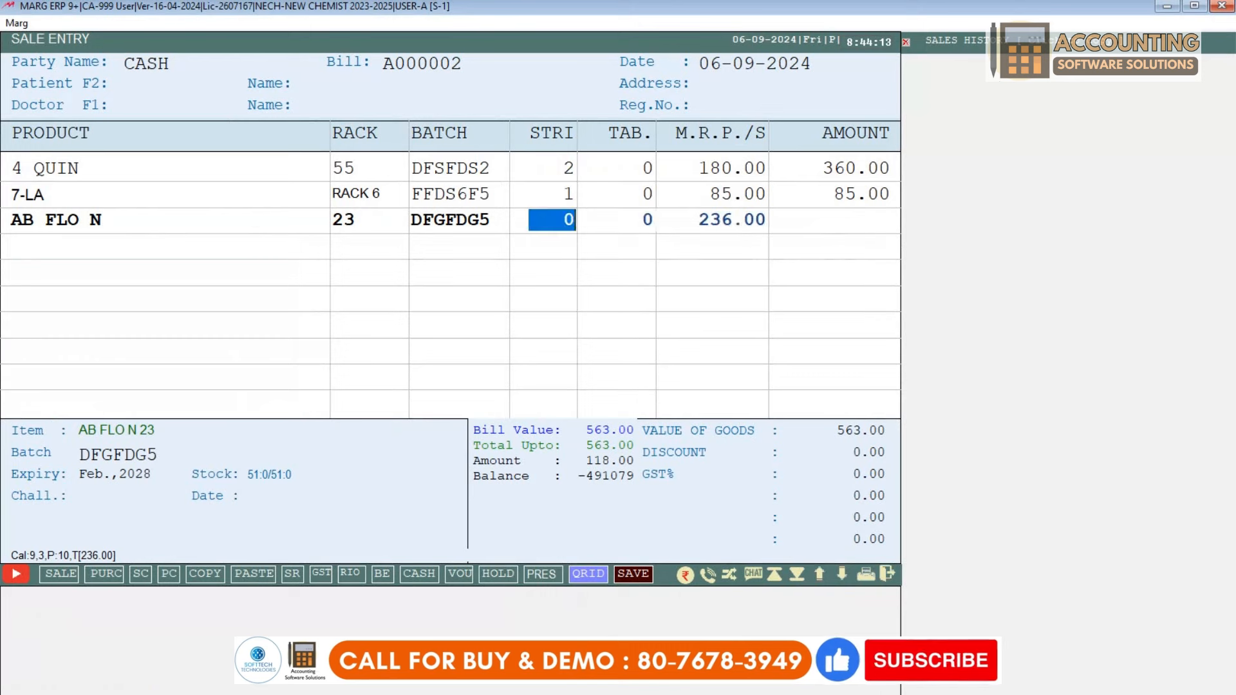
key("Right")
key("Left")
key("Right")
key("Left")
key("Right")
key("Left")
key("Right")
key("Left")
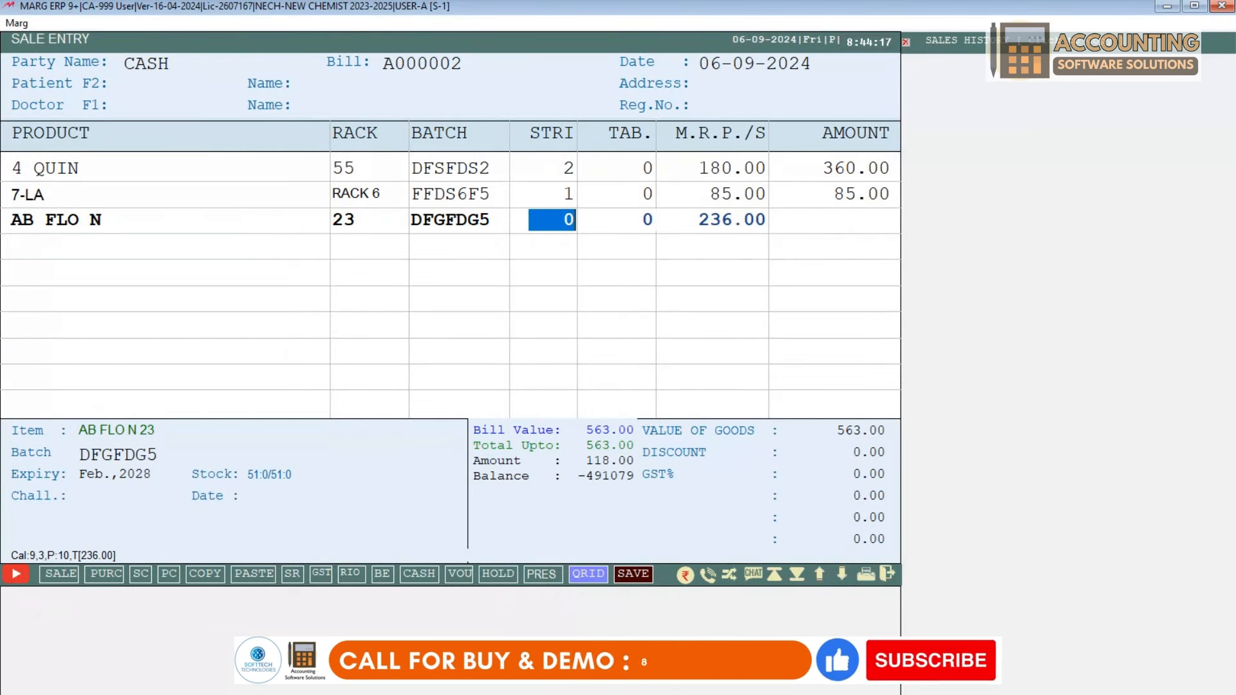
type("1")
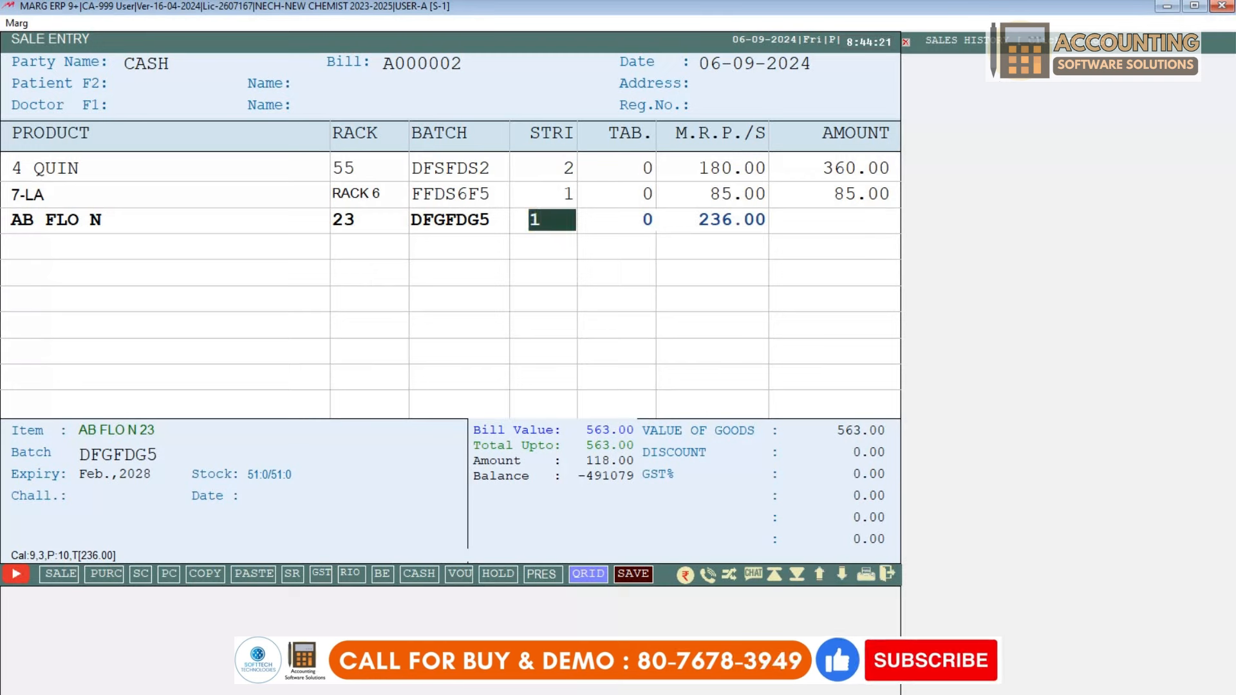
key("Return")
key("Return")
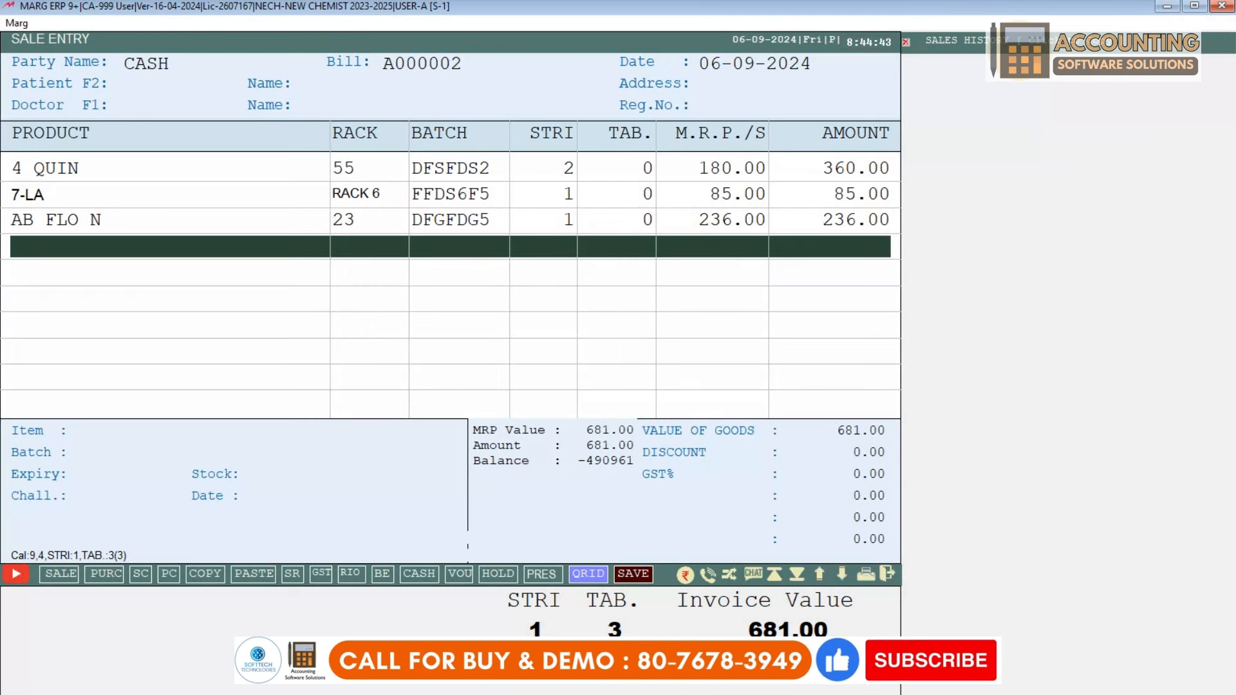
key("Return")
key("Return")
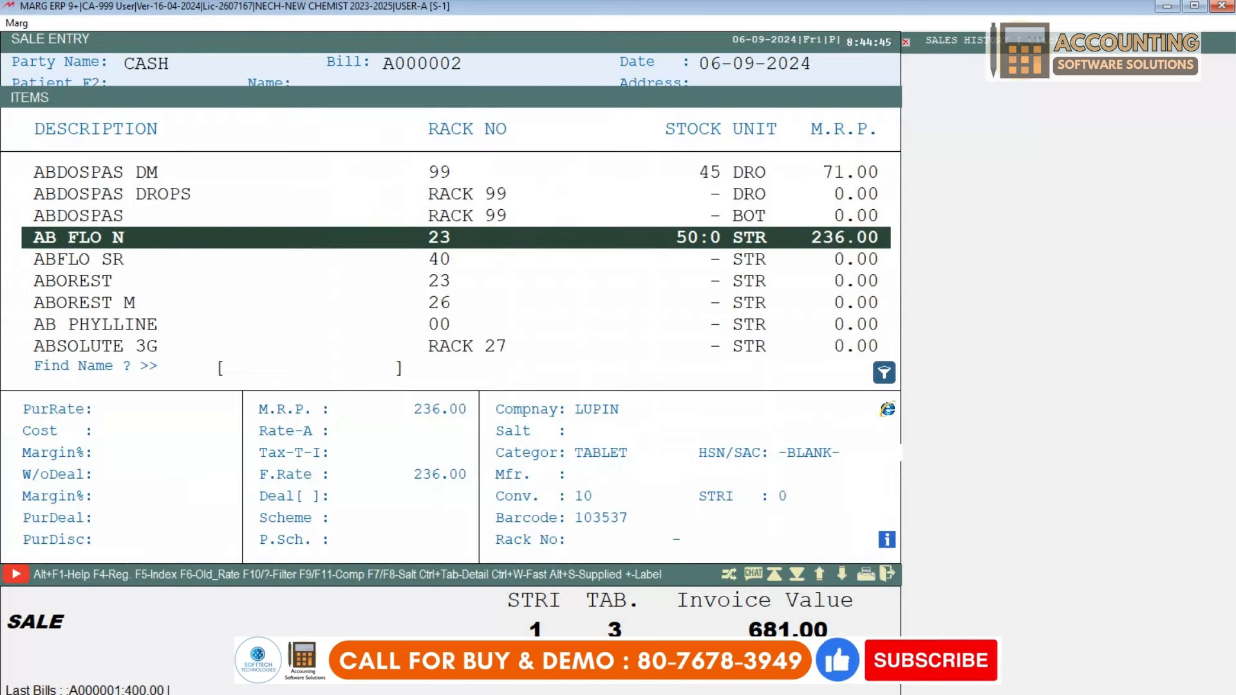
Step: Add 2 strips of ABDOSPAS DM batch FDS5R33 (142.00), raising the invoice to 823.00
key("Up")
key("Up")
key("Up")
key("Return")
key("Return")
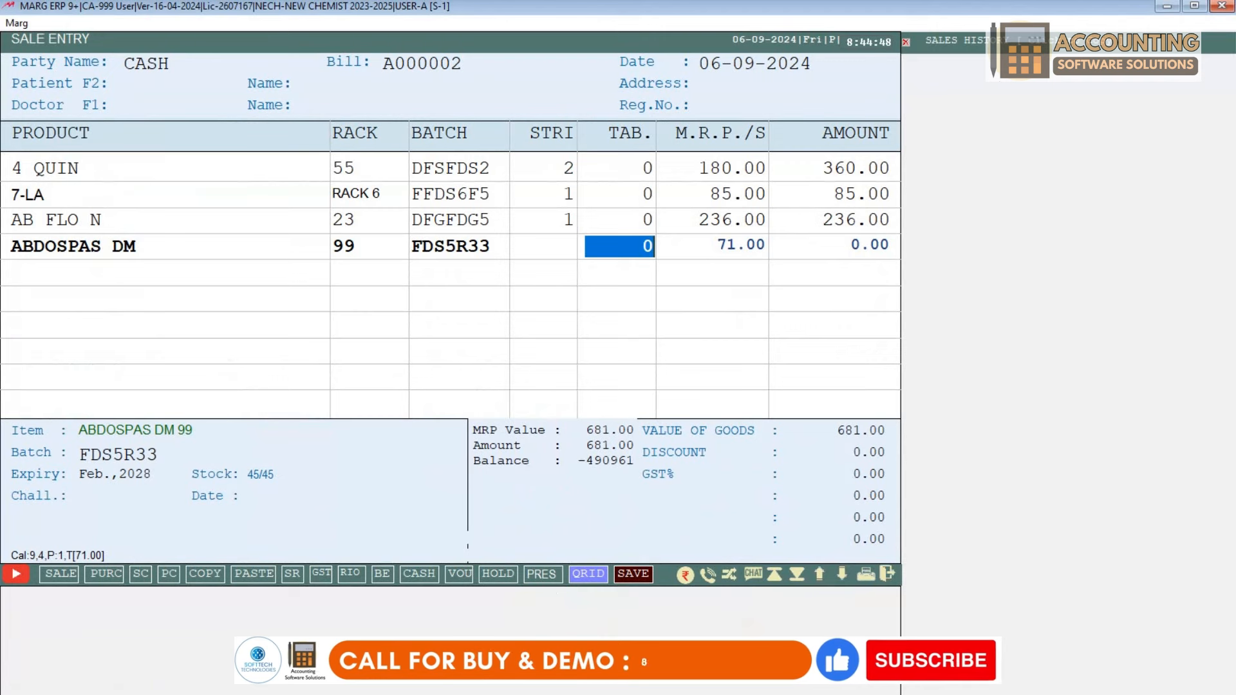
type("2")
key("Return")
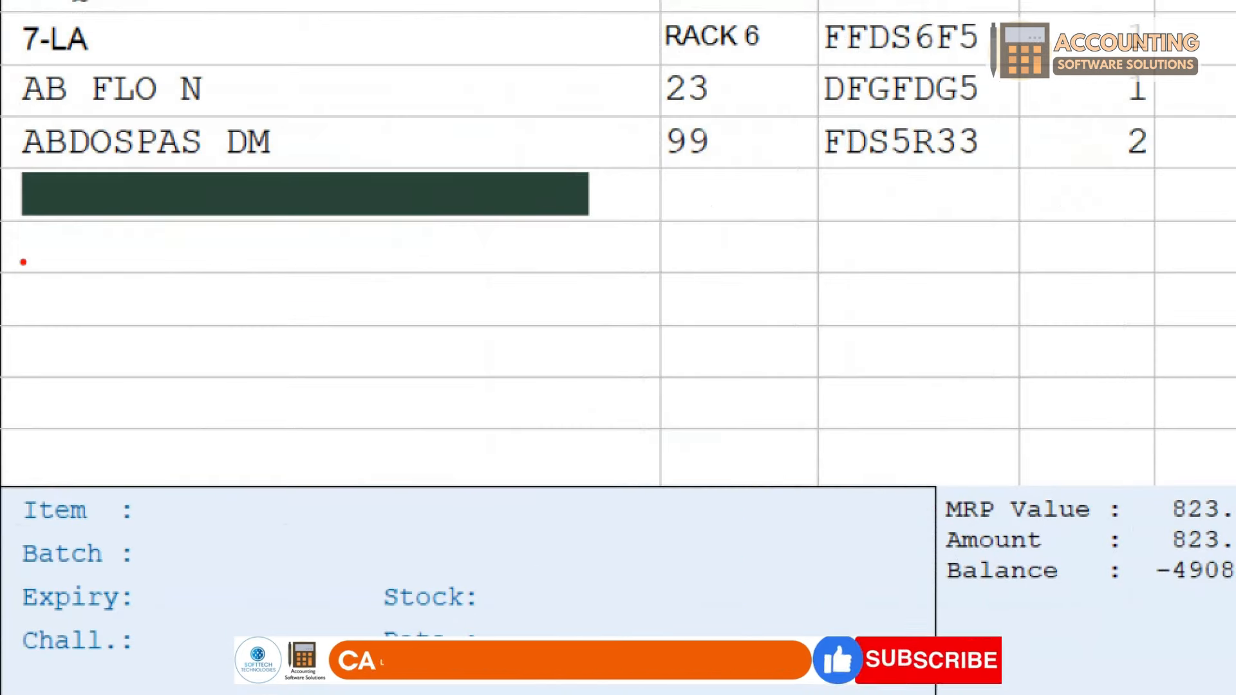
left_click_drag(13, 158, 622, 264)
key("Escape")
key("Escape")
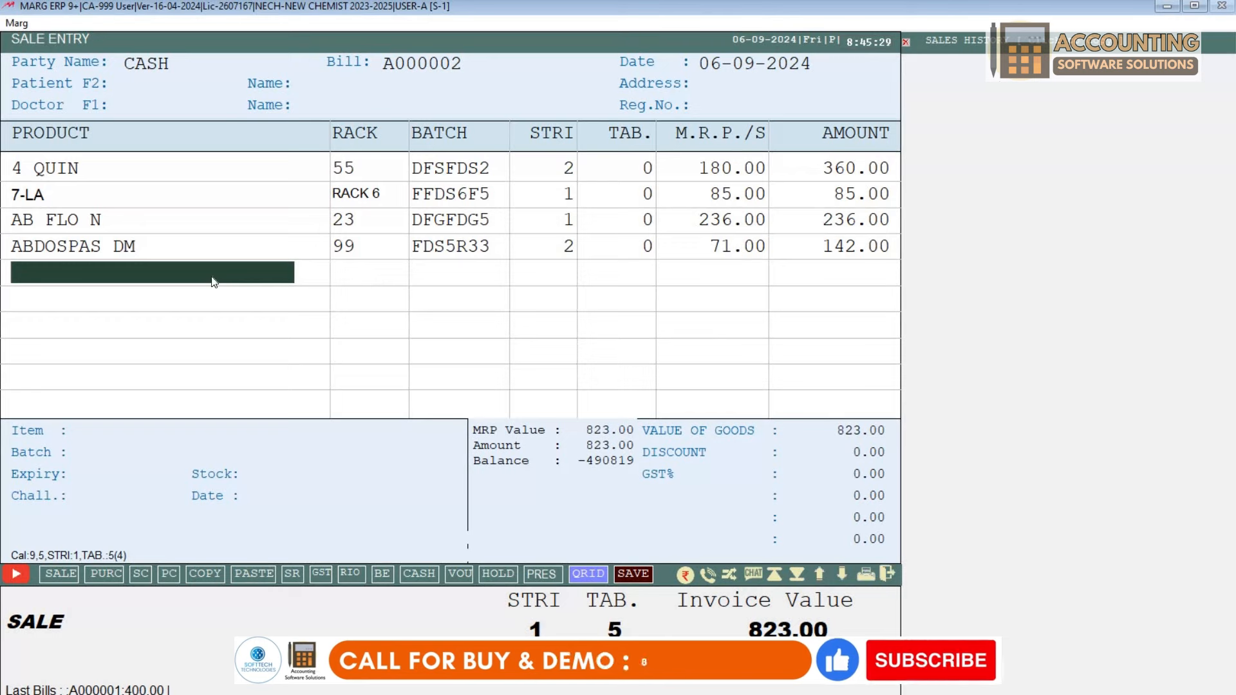
key("Escape")
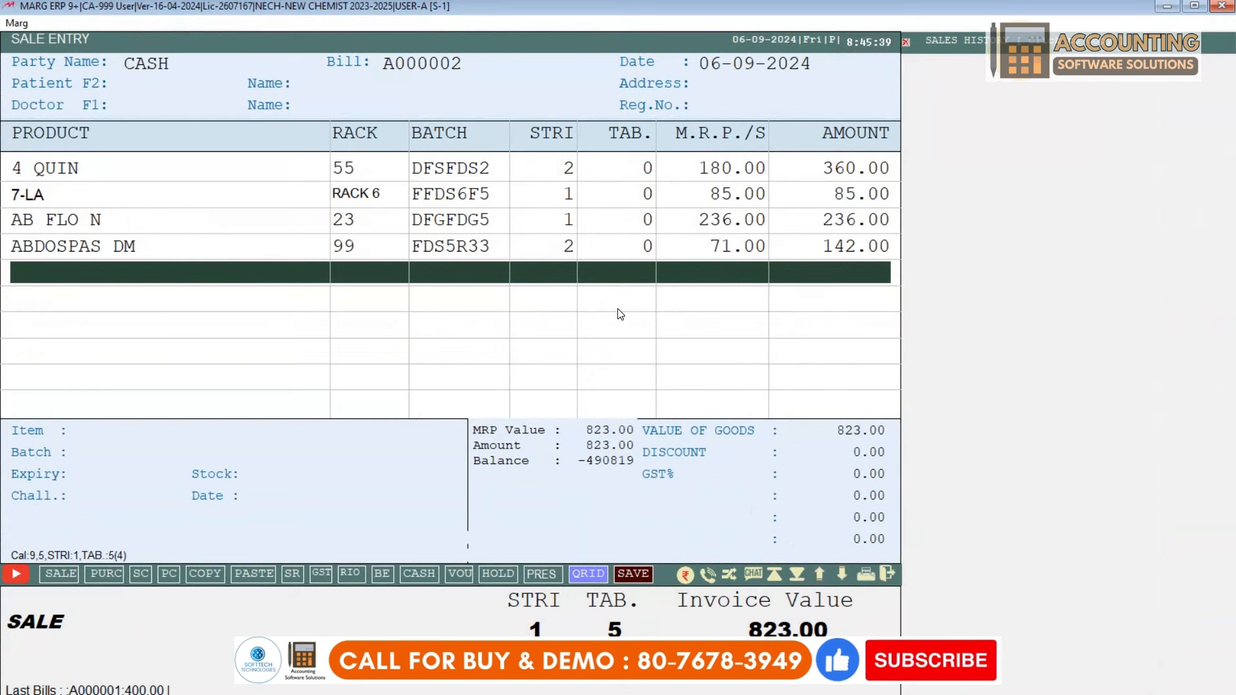
Step: Close the item list without adding more medicines and go to the patient mobile field
key("Return")
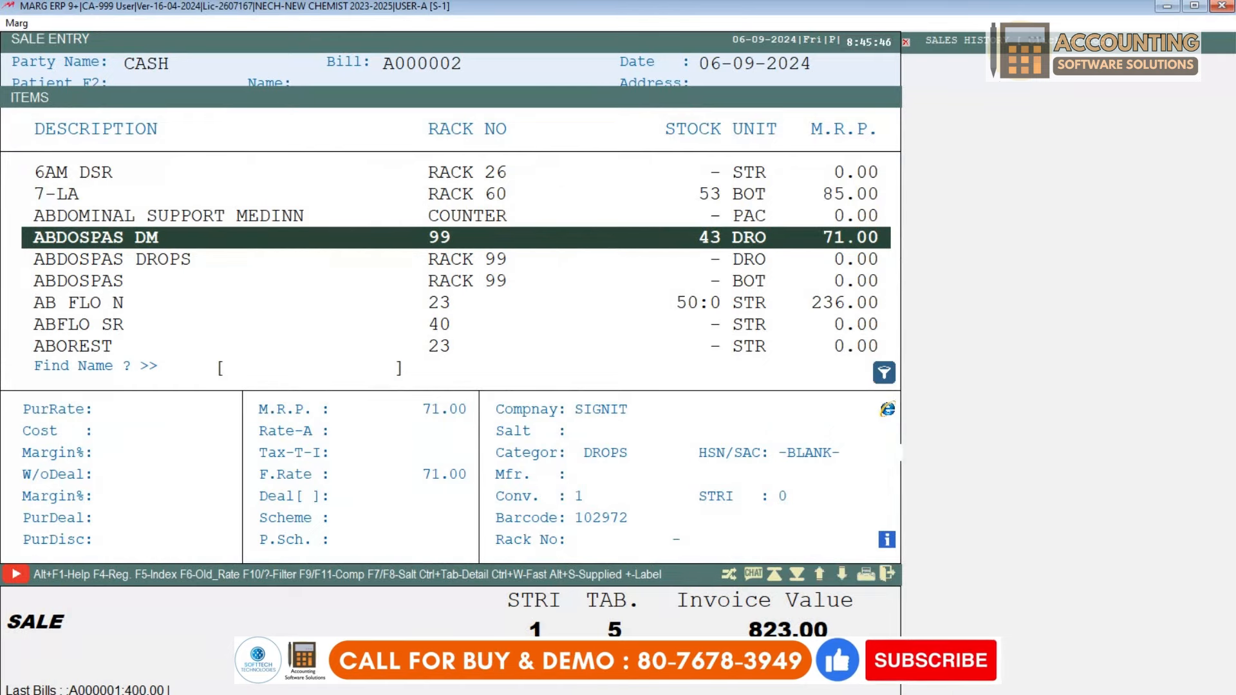
key("Escape")
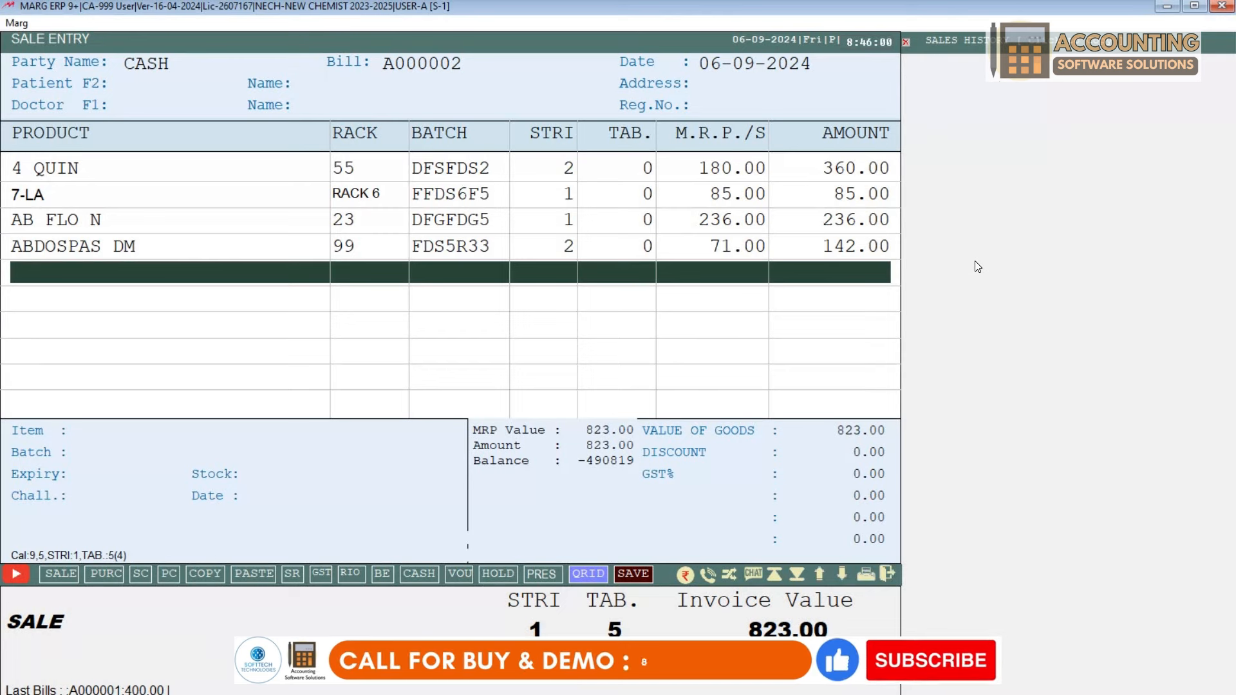
key("F2")
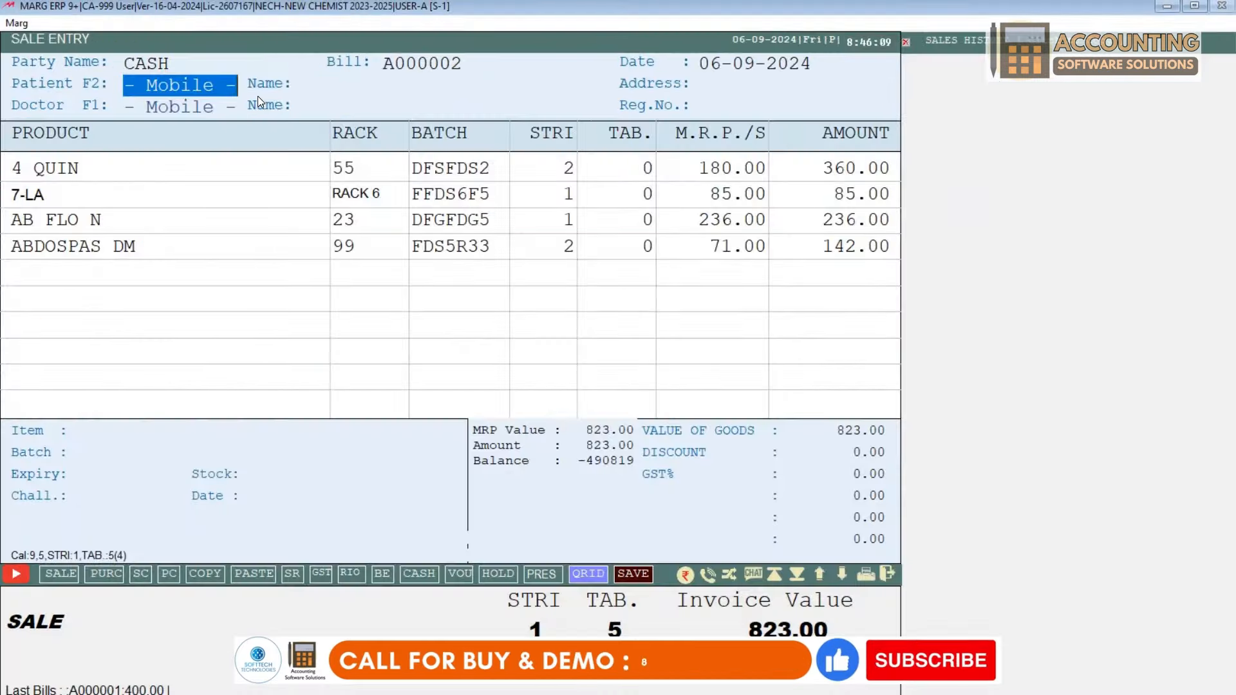
Step: Enter the patient's mobile number and agree to create a new patient
type("8080808")
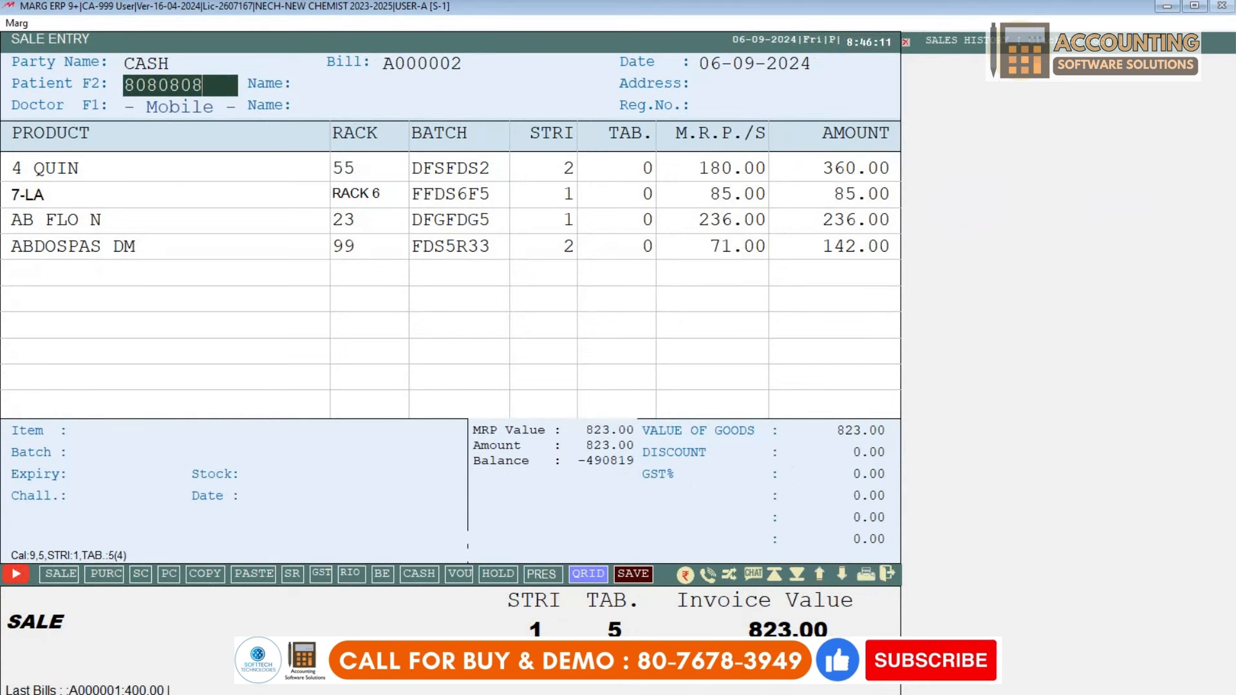
type("080")
key("Return")
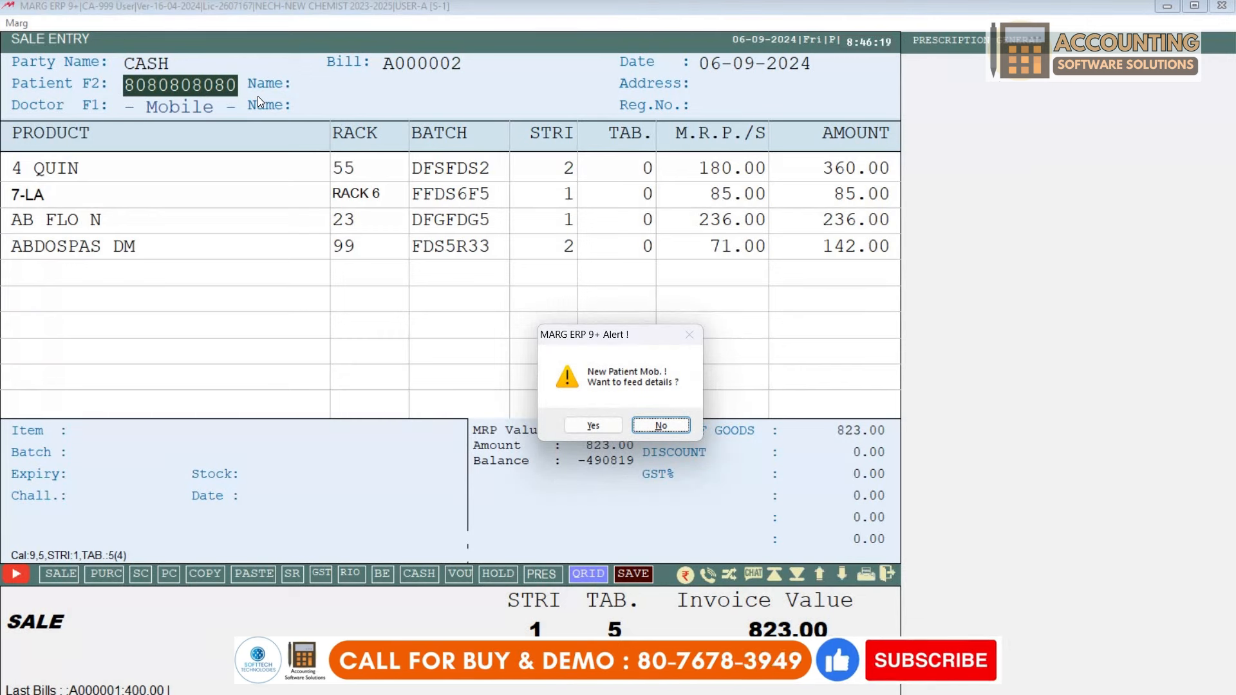
left_click(583, 425)
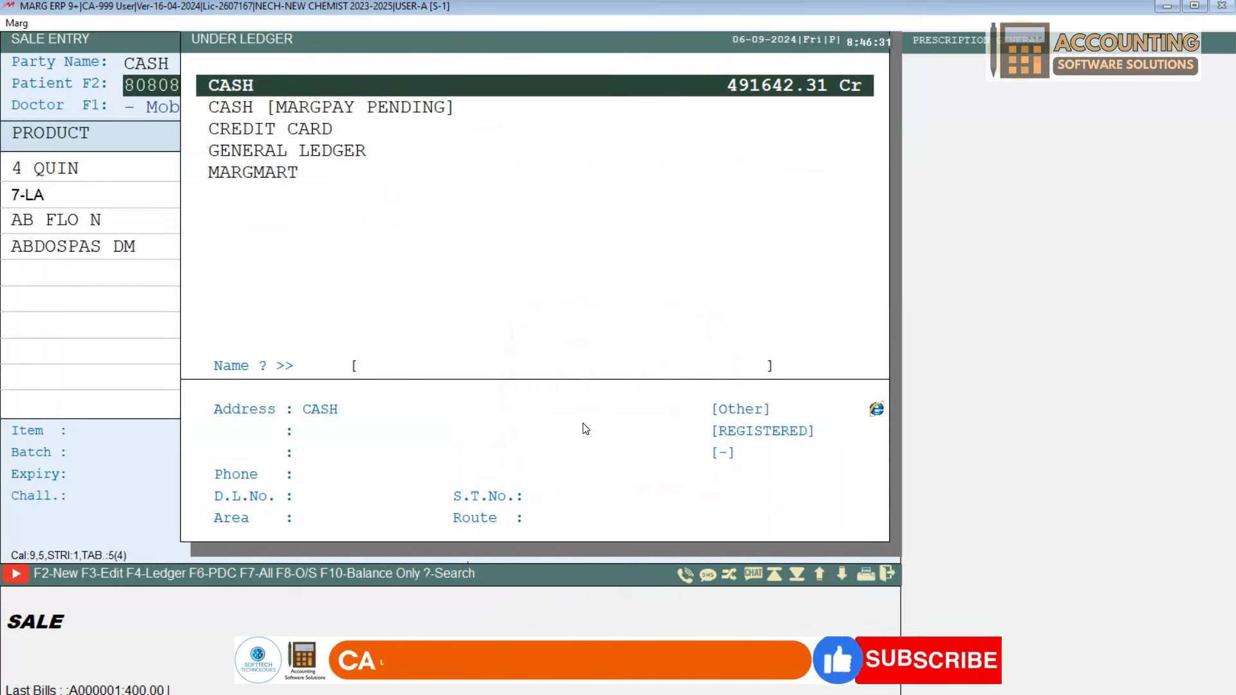
Step: Fill the new patient's details with CASH ledger, name and address, and return to the bill
key("Return")
key("Return")
key("Return")
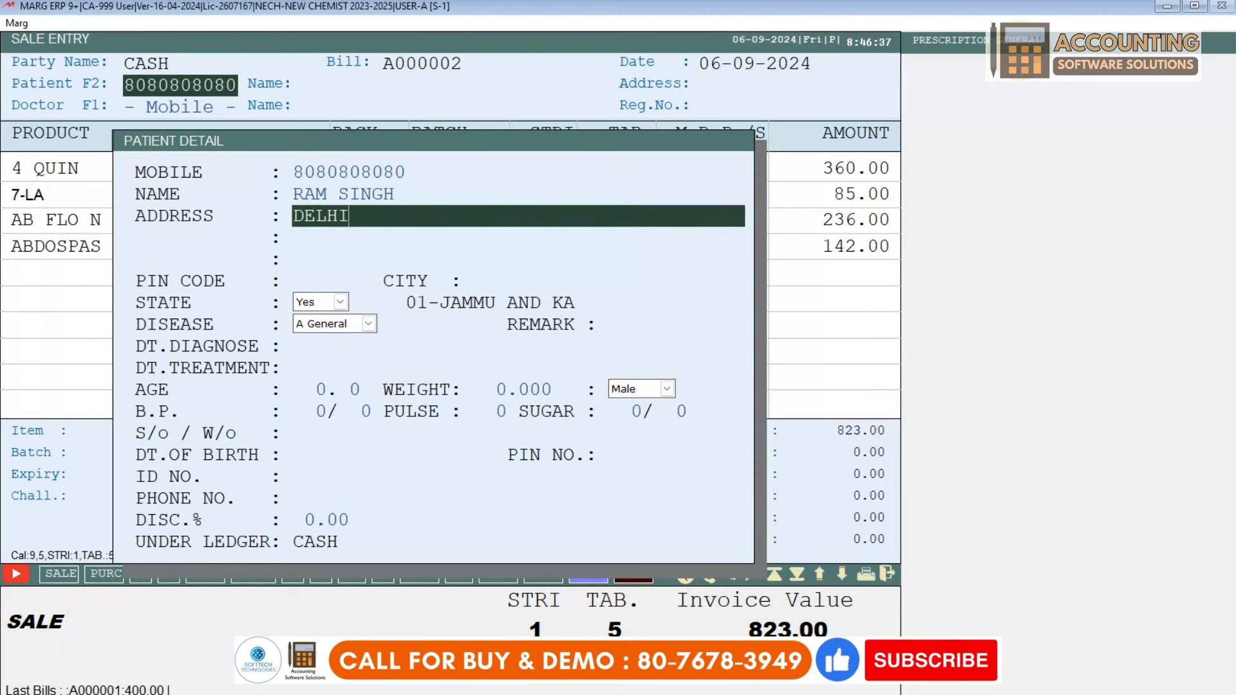
key("Return")
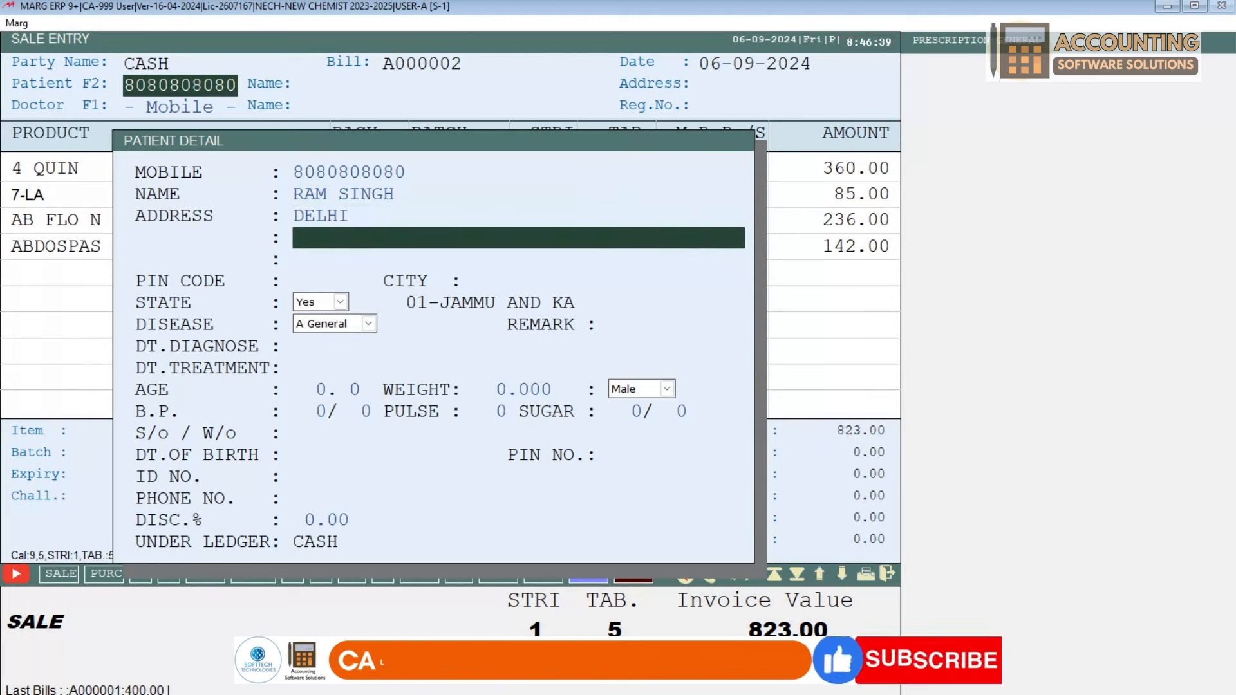
key("Return")
key("Return")
key("Return")
key("Return")
key("Return")
key("Return")
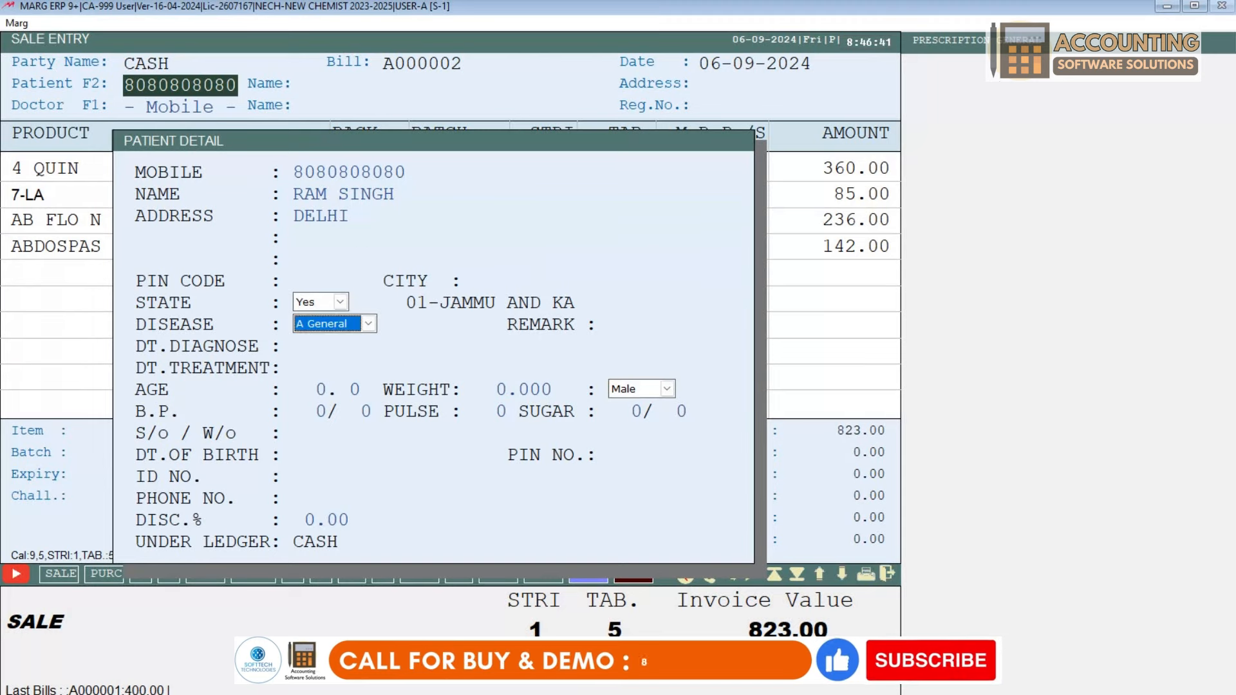
key("Return")
key("Return")
key("Return")
key("Return")
key("Return")
key("Return")
key("Return")
key("Return")
key("Return")
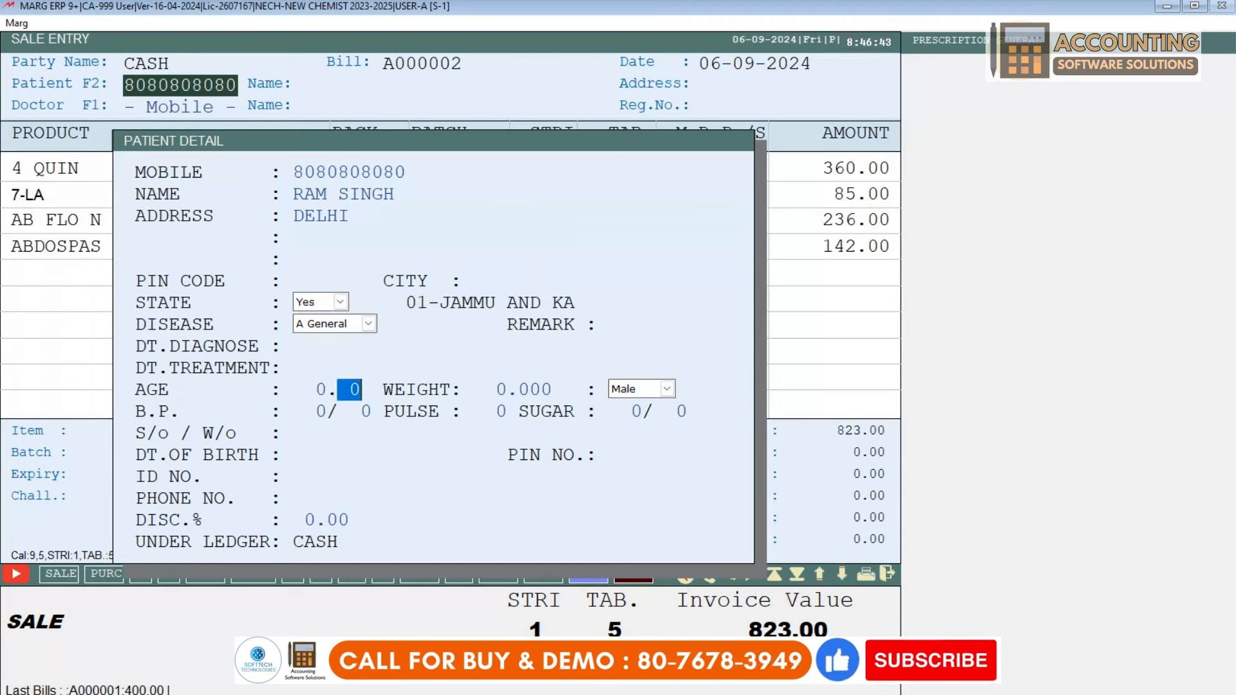
key("Return")
key("Return")
key("Return")
key("Return")
key("Return")
key("Return")
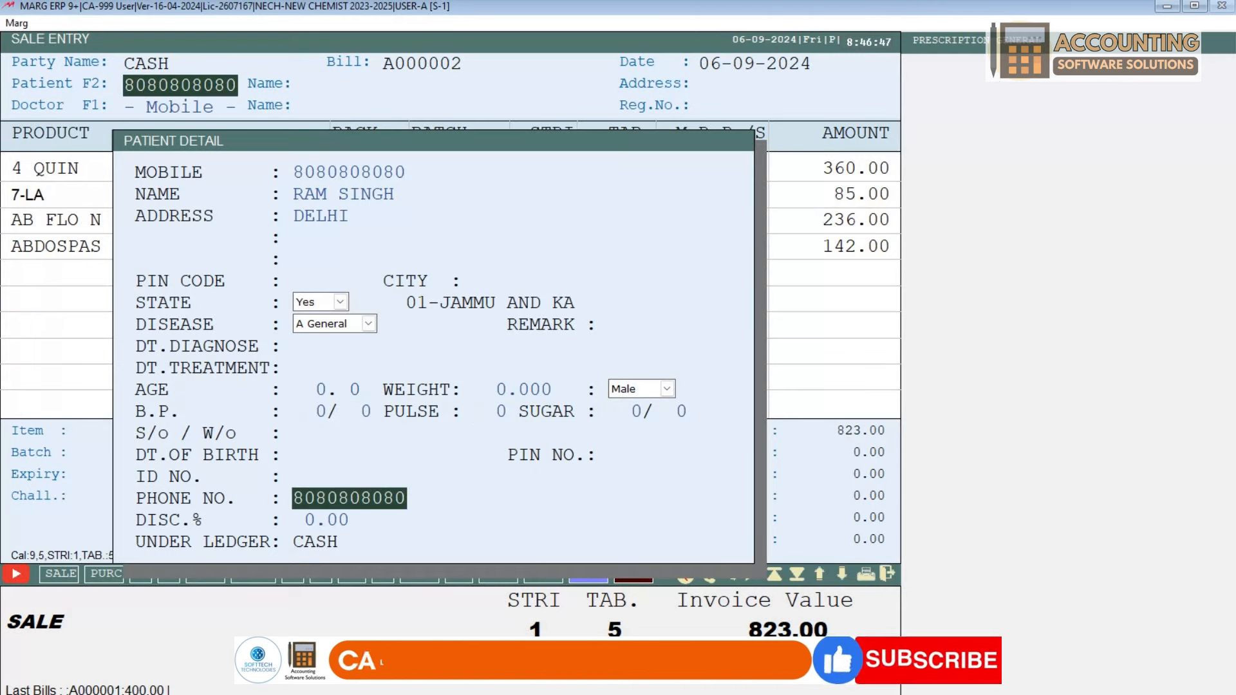
key("Return")
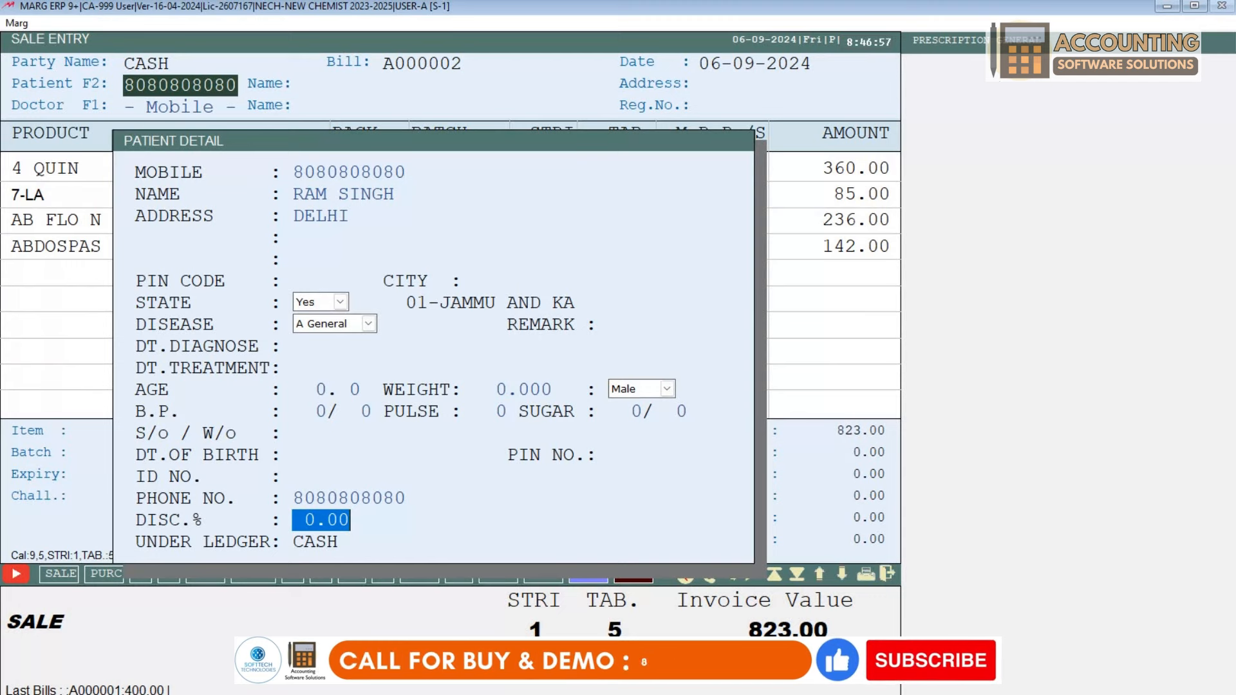
key("Return")
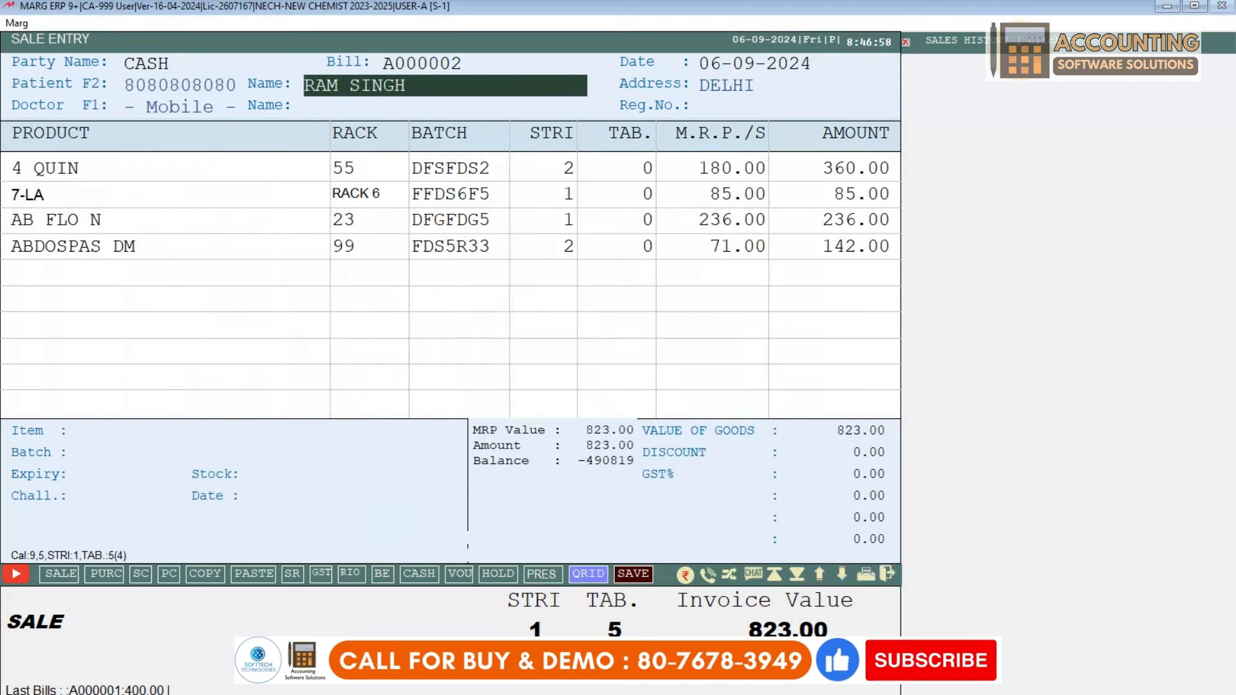
Step: Enter the doctor's mobile number, create a new doctor, and fill in the name and address
key("Return")
key("Return")
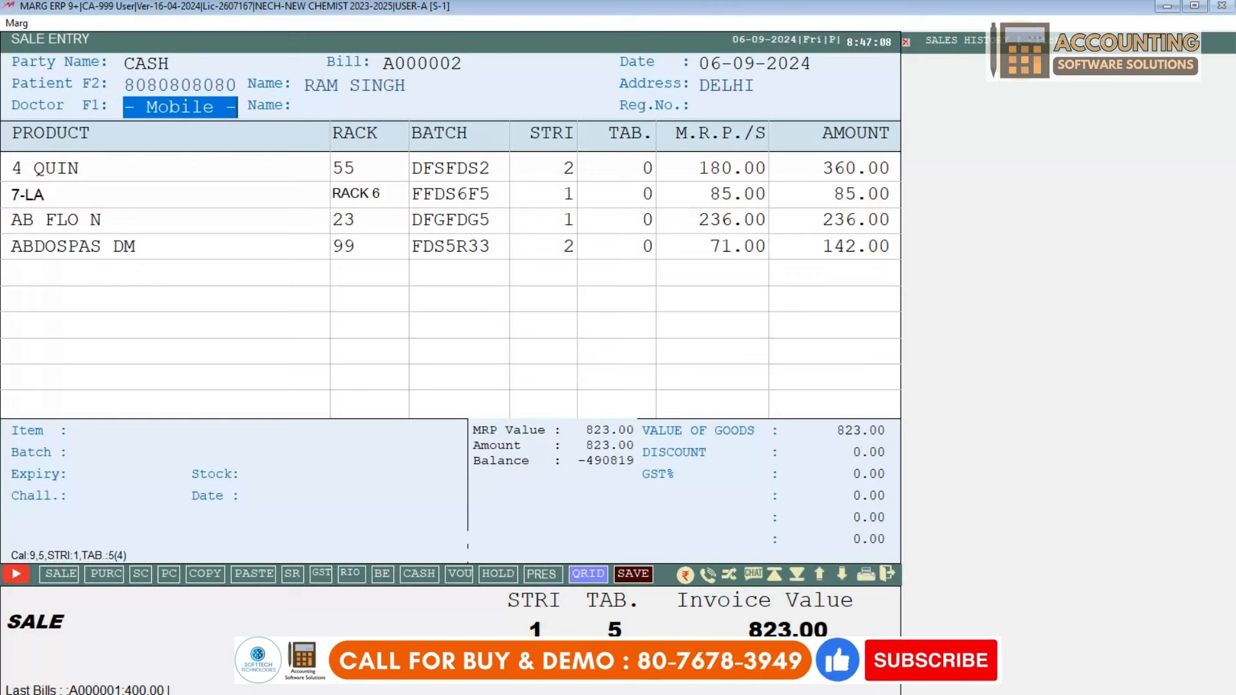
type("9898989898")
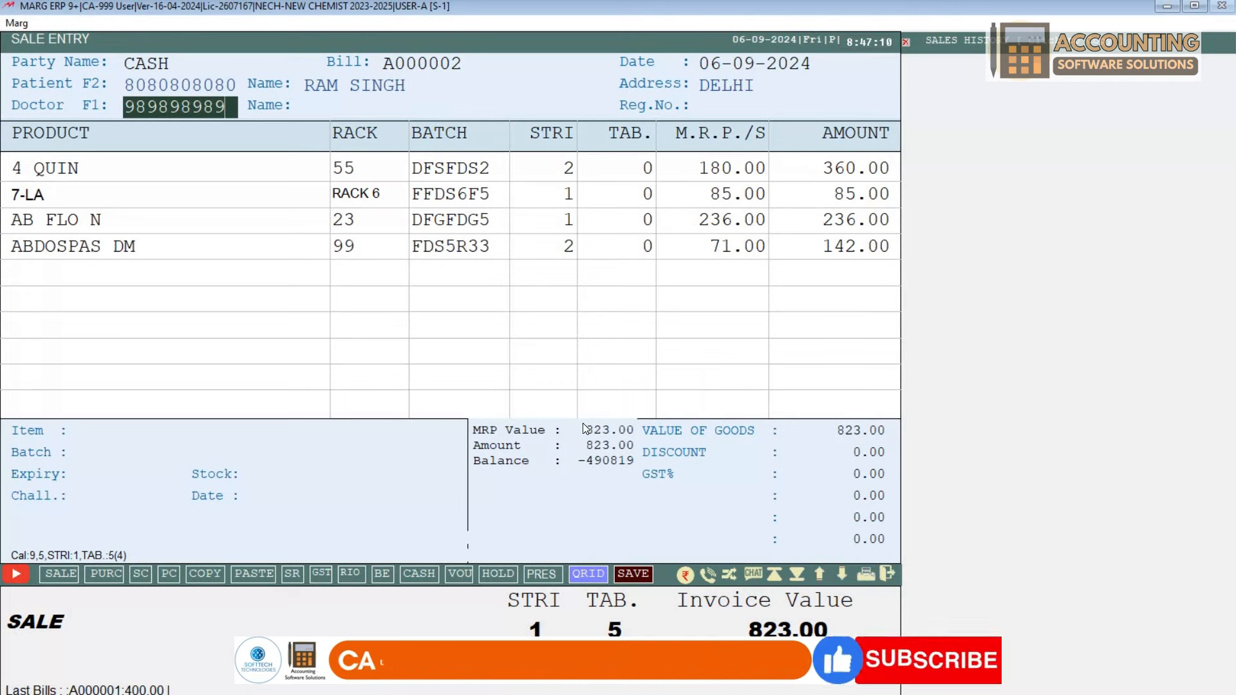
key("Return")
left_click(583, 425)
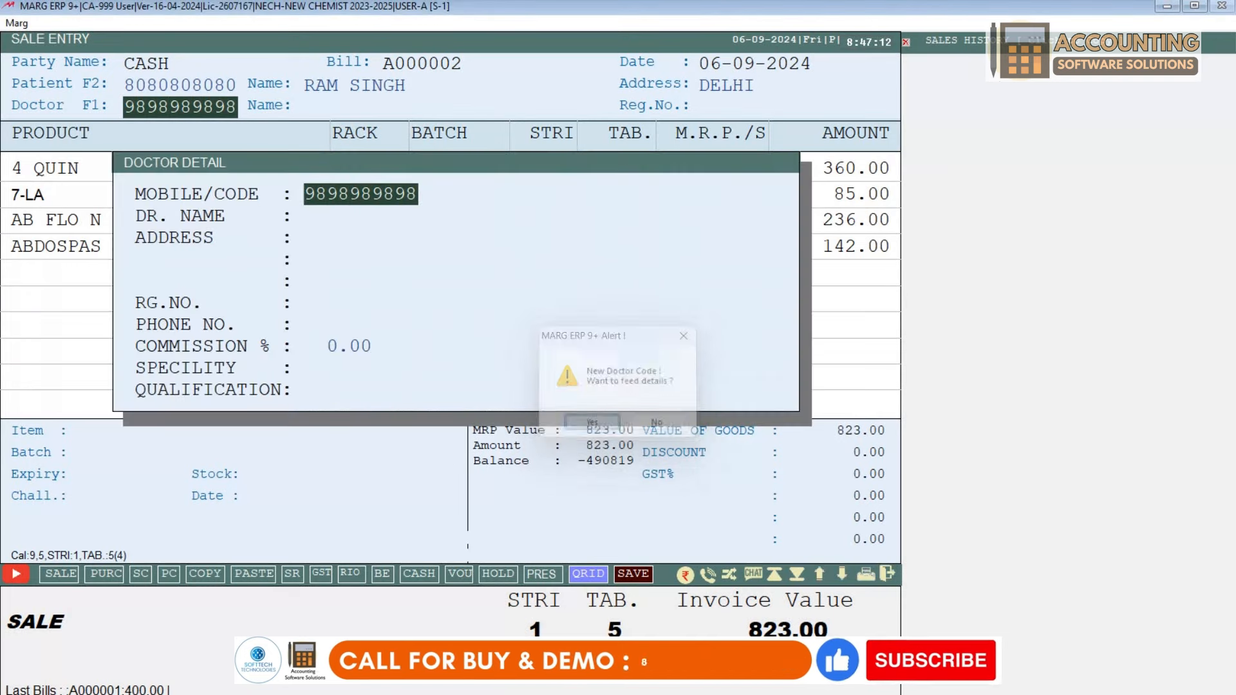
key("Return")
type("DR.SAHIL")
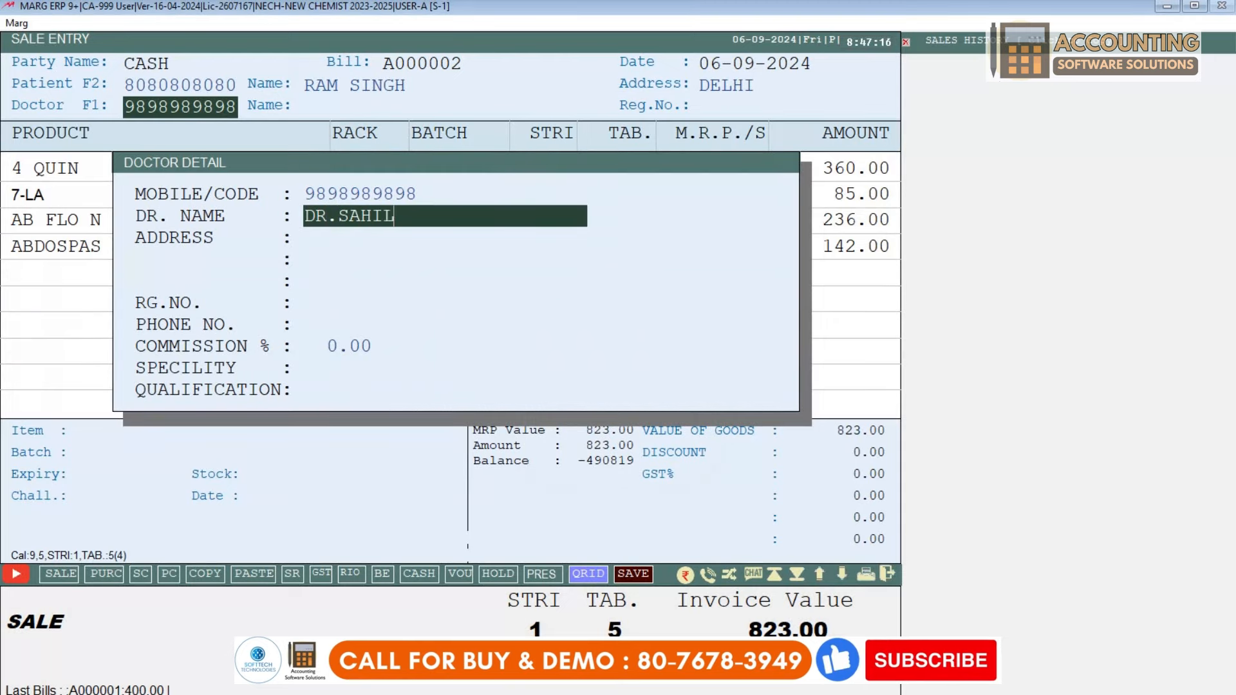
key("Return")
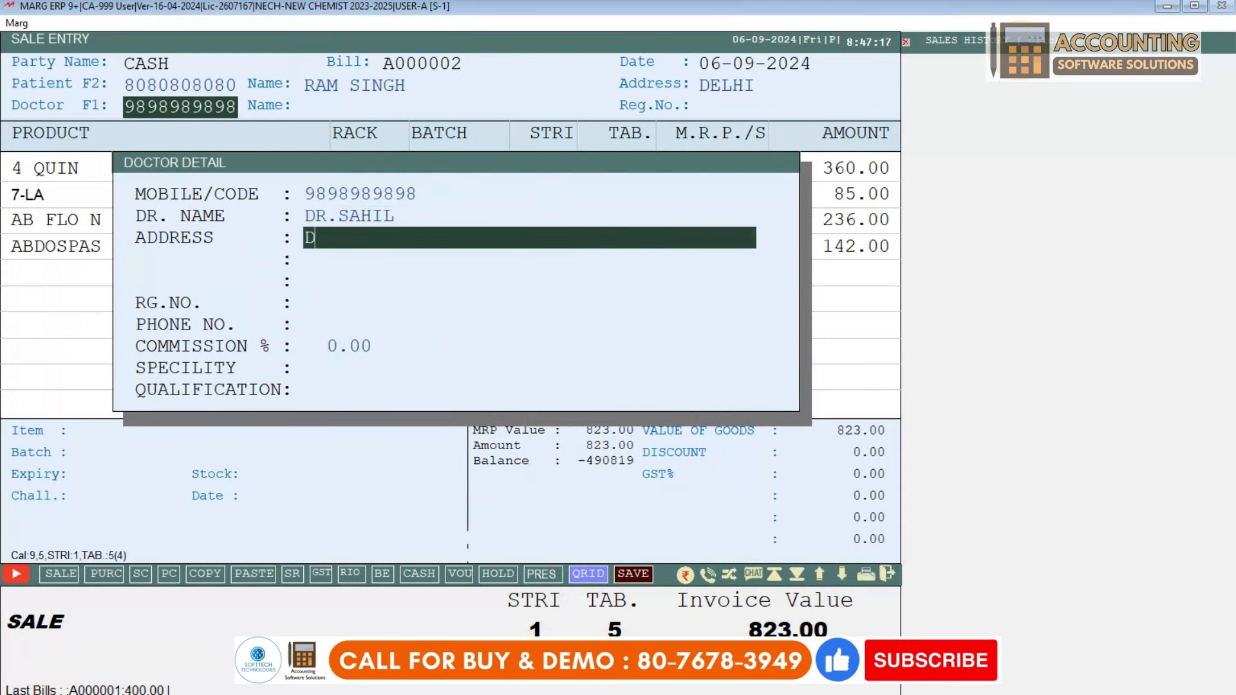
key("Return")
key("Return")
Step: Add the doctor's registration number, phone, 15% commission, SKIN speciality and MBBS qualification
type("98796546548879")
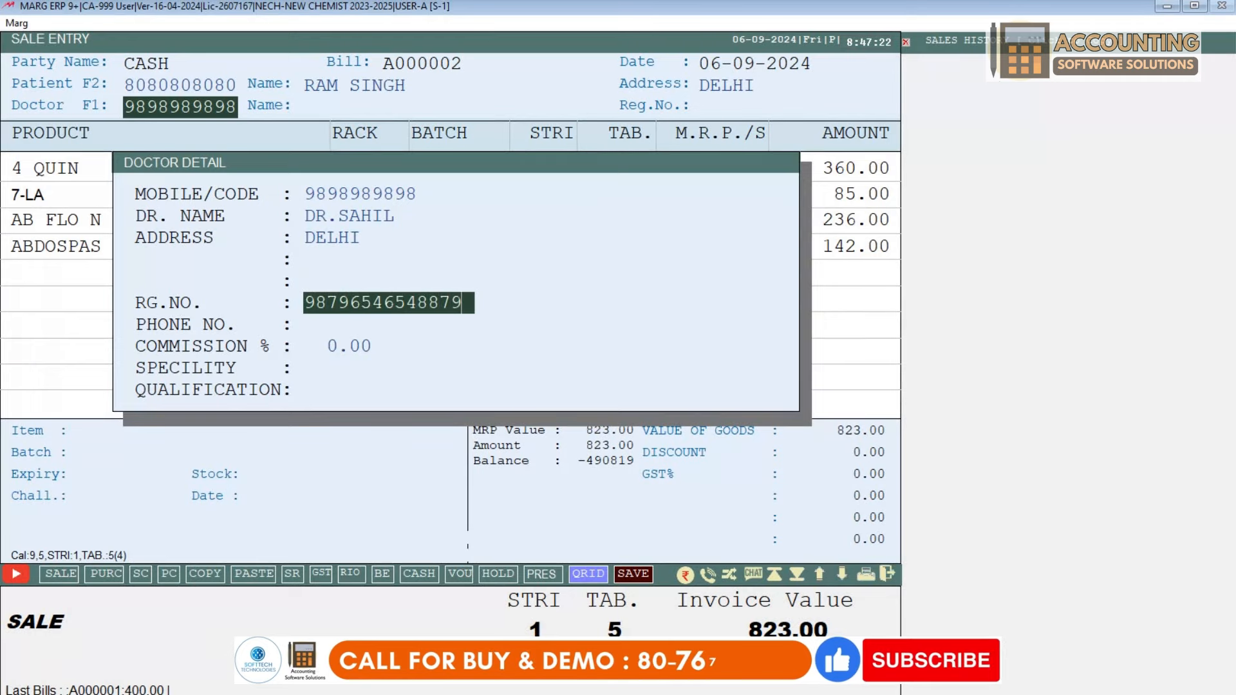
key("Return")
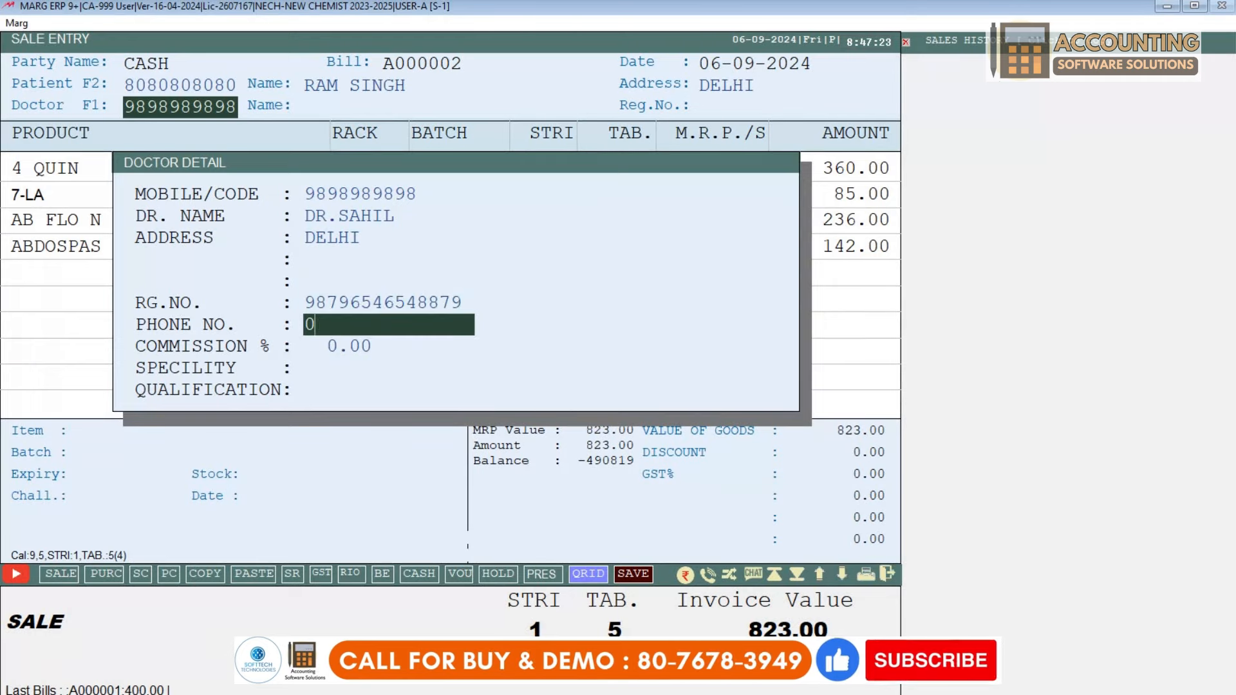
type("011-588")
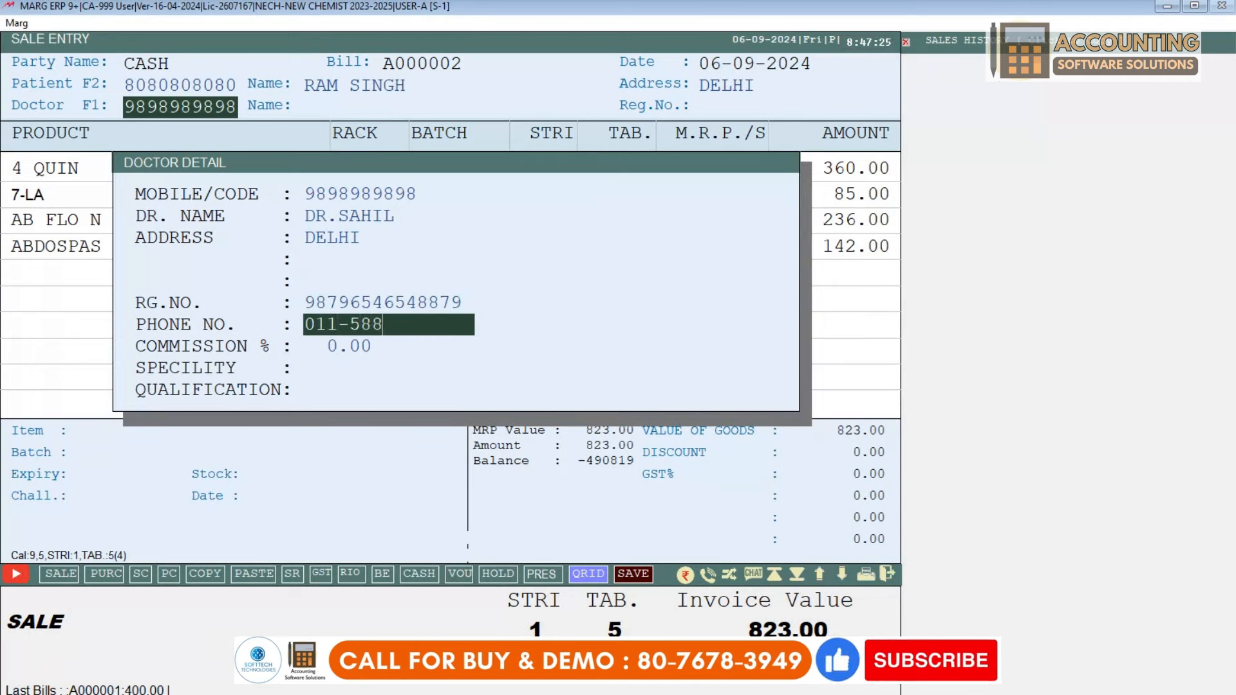
type("987987")
key("Return")
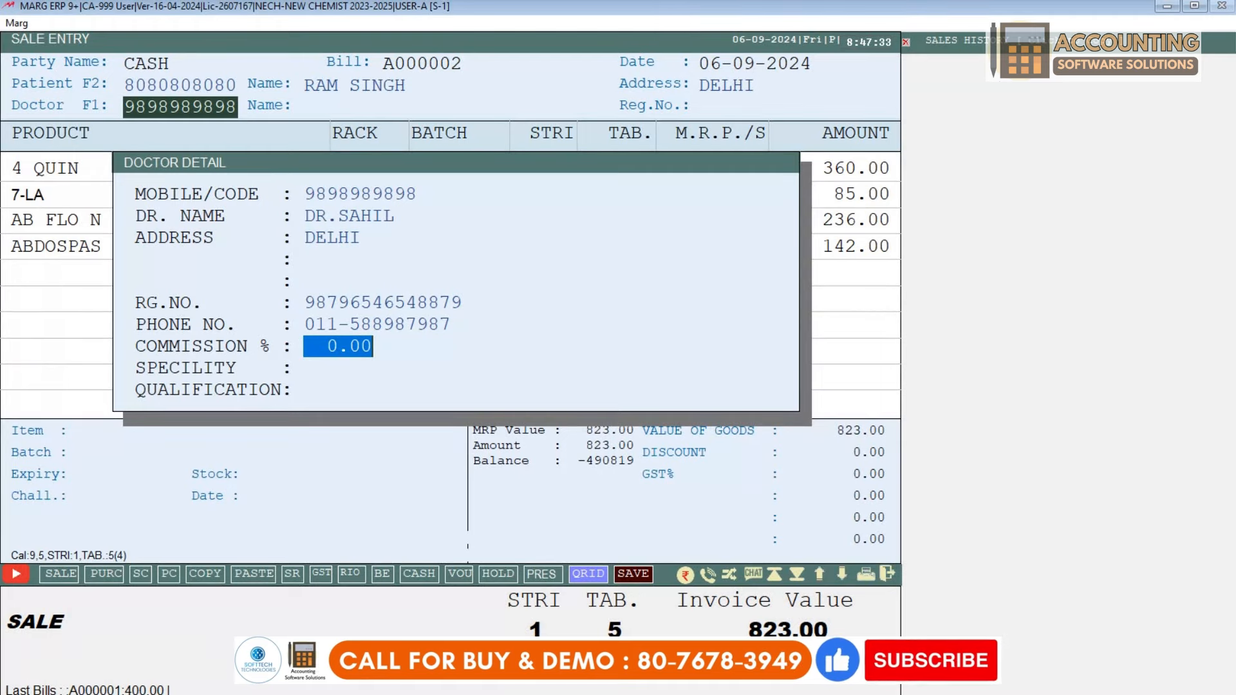
type("15 .")
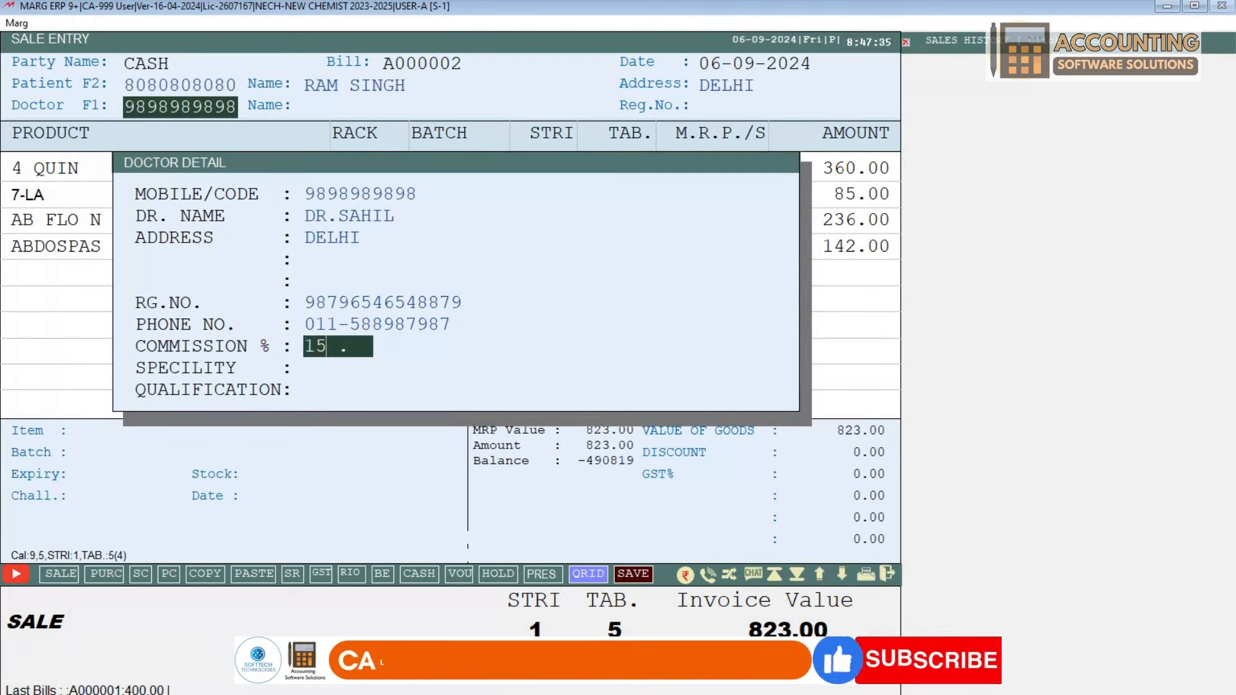
key("Return")
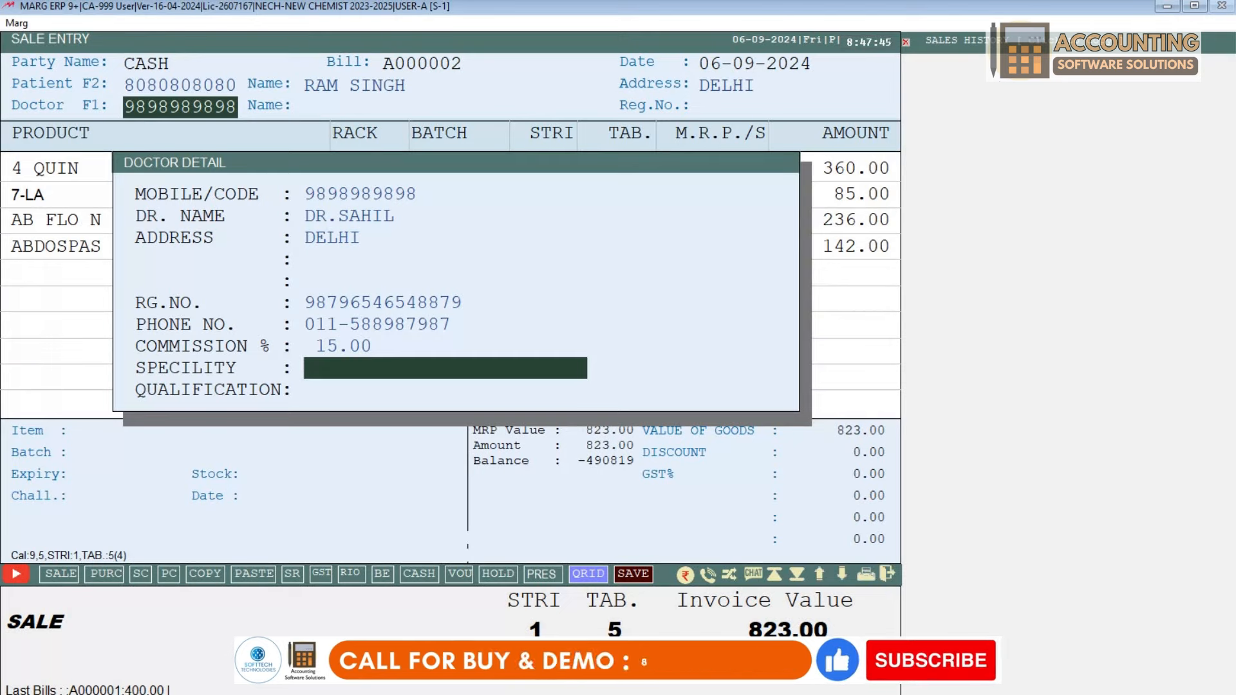
type("SKIN")
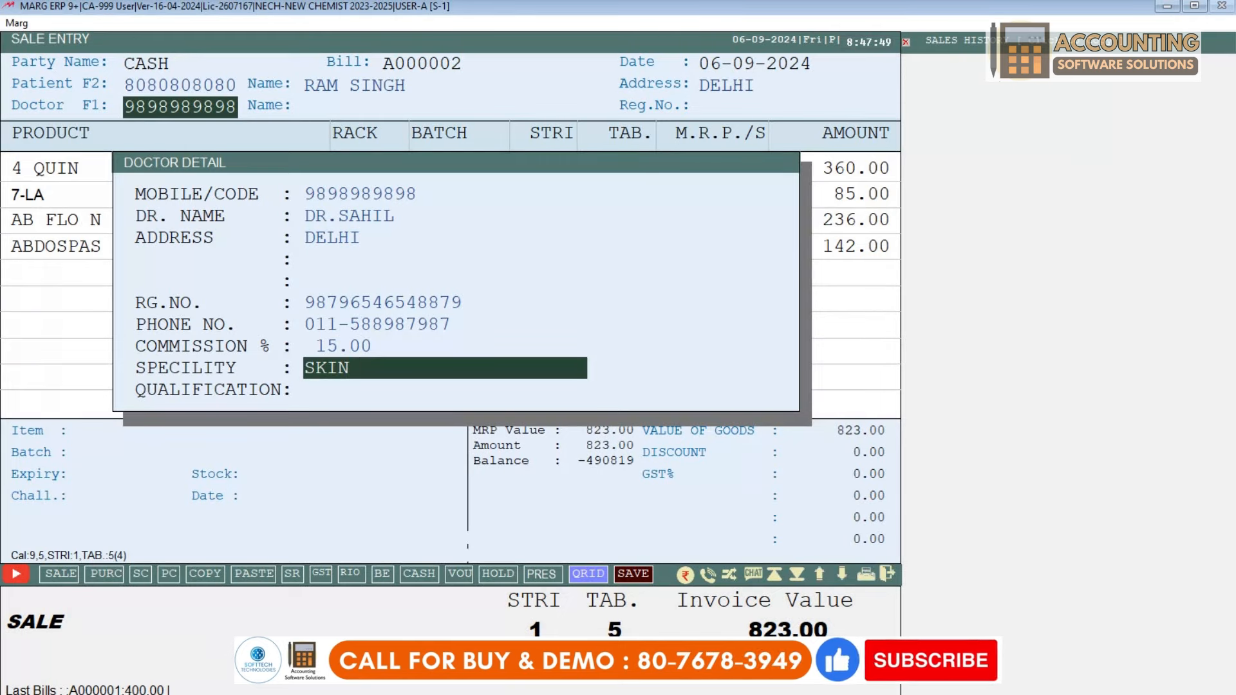
key("Return")
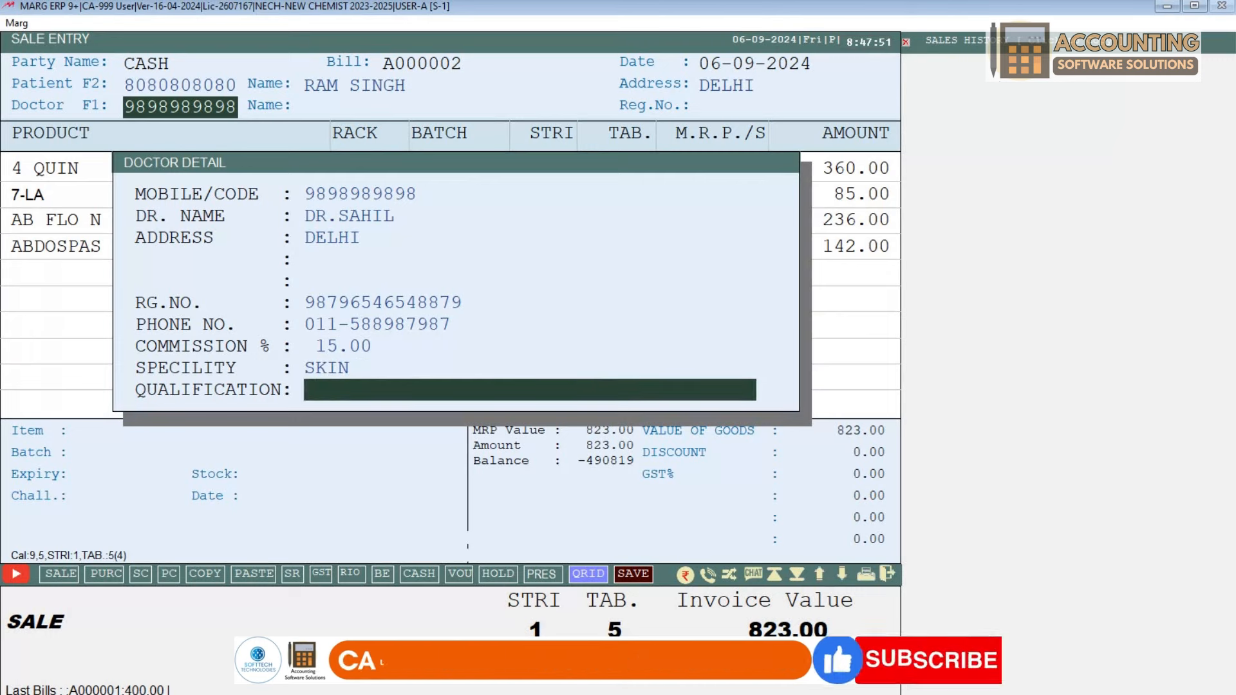
type("MBBS")
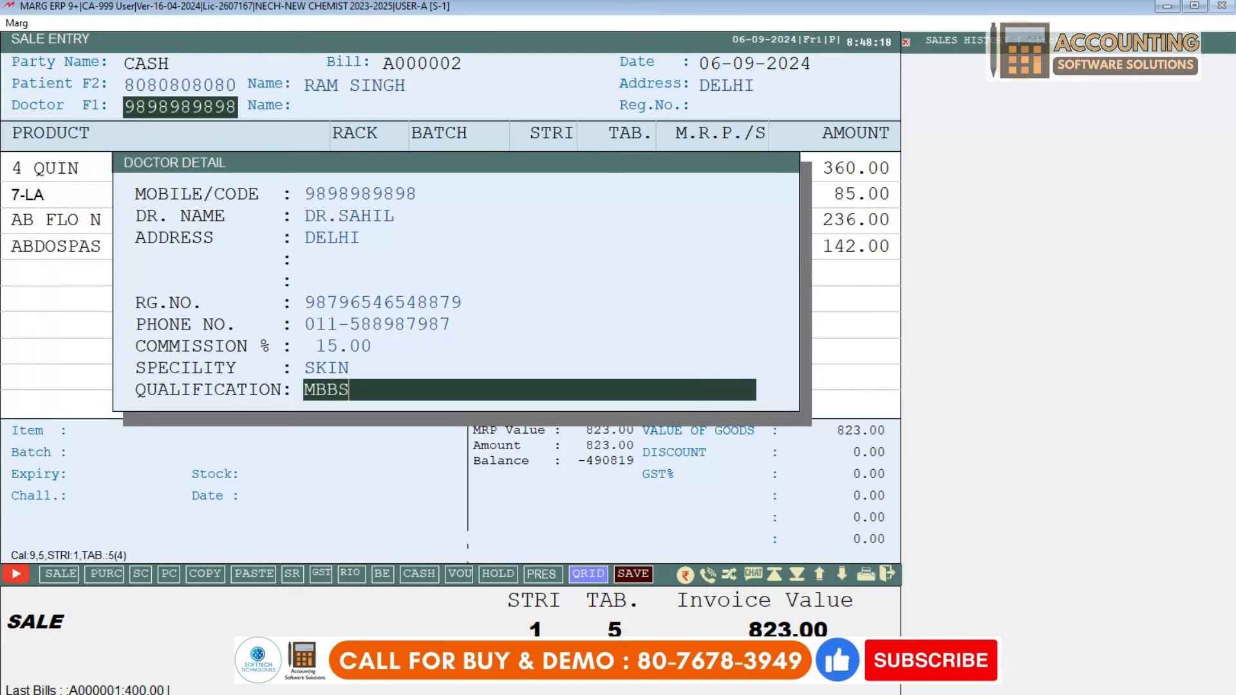
key("Return")
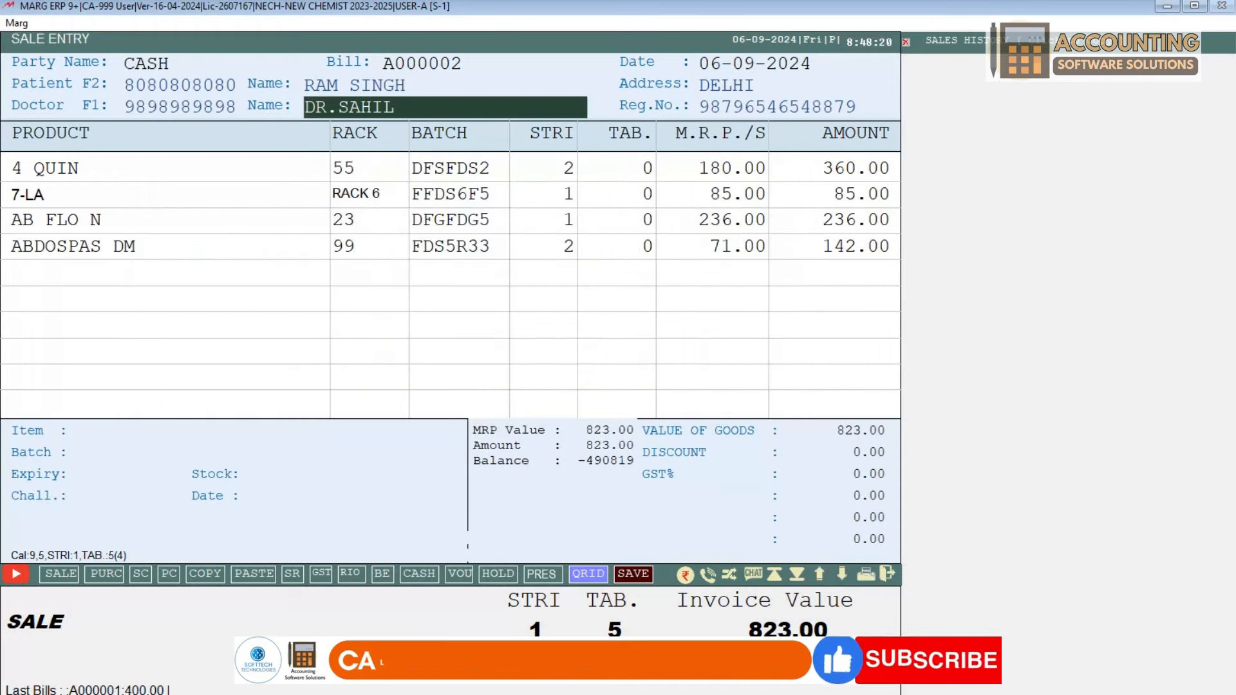
Step: Give bill A000002 a 15% discount, bringing the total to 699.55
key("Return")
key("Return")
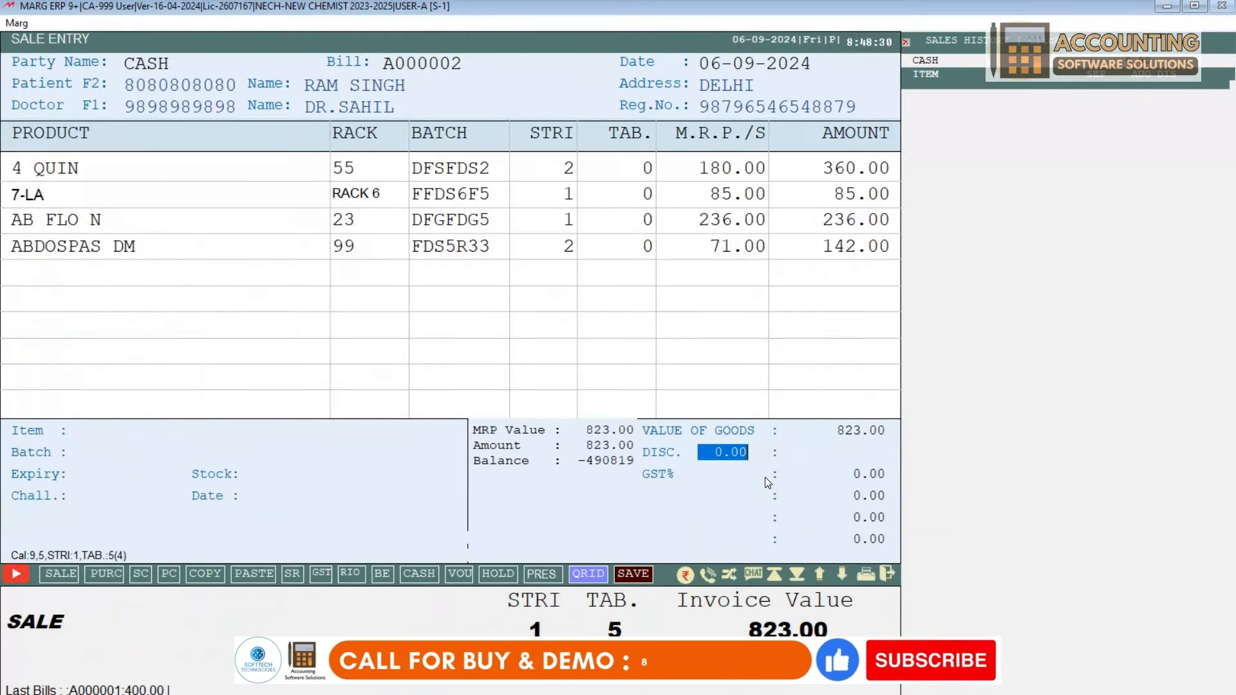
type("1")
type("5 .")
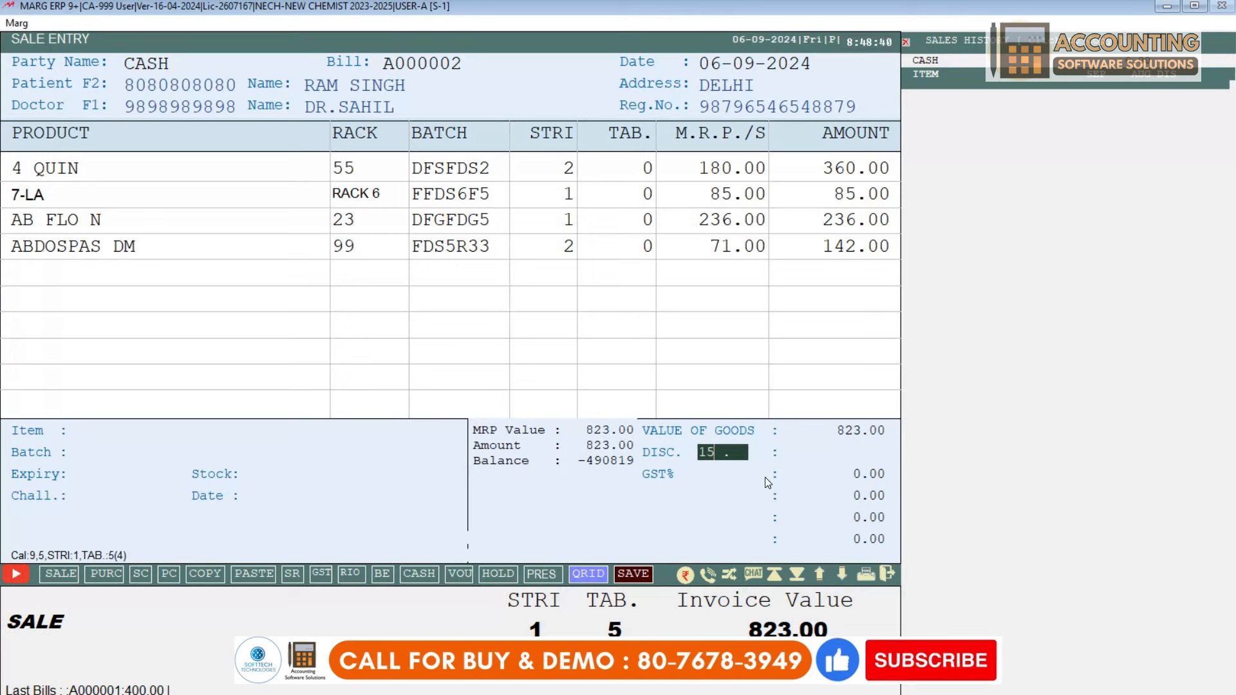
key("Return")
key("Return")
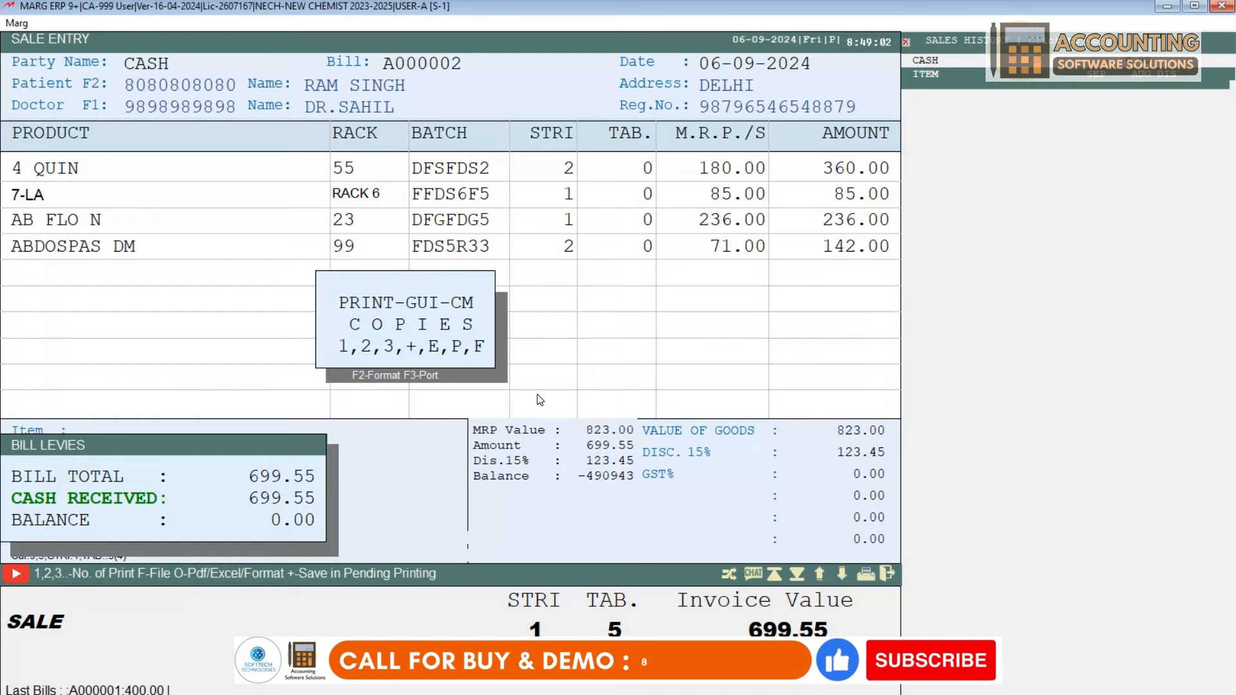
Step: Print 1 copy of bill A000002, review the invoice preview, then close it
key("1")
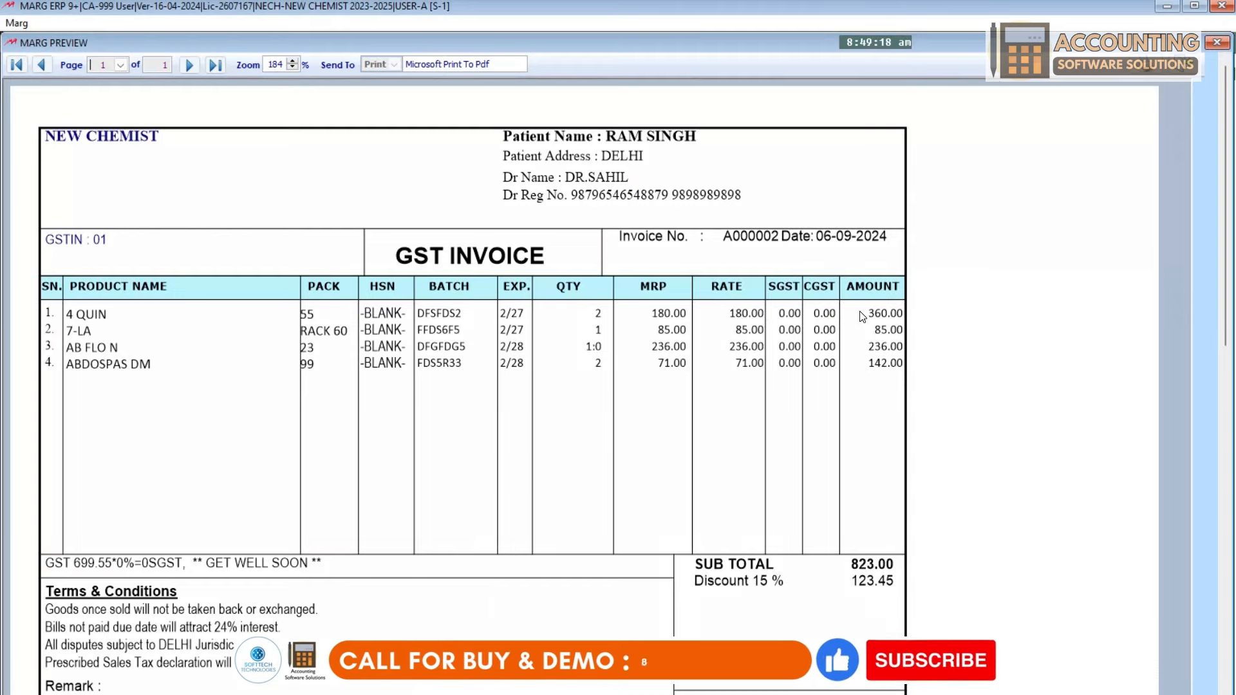
scroll(974, 534, "down", 2)
scroll(974, 534, "down", 4)
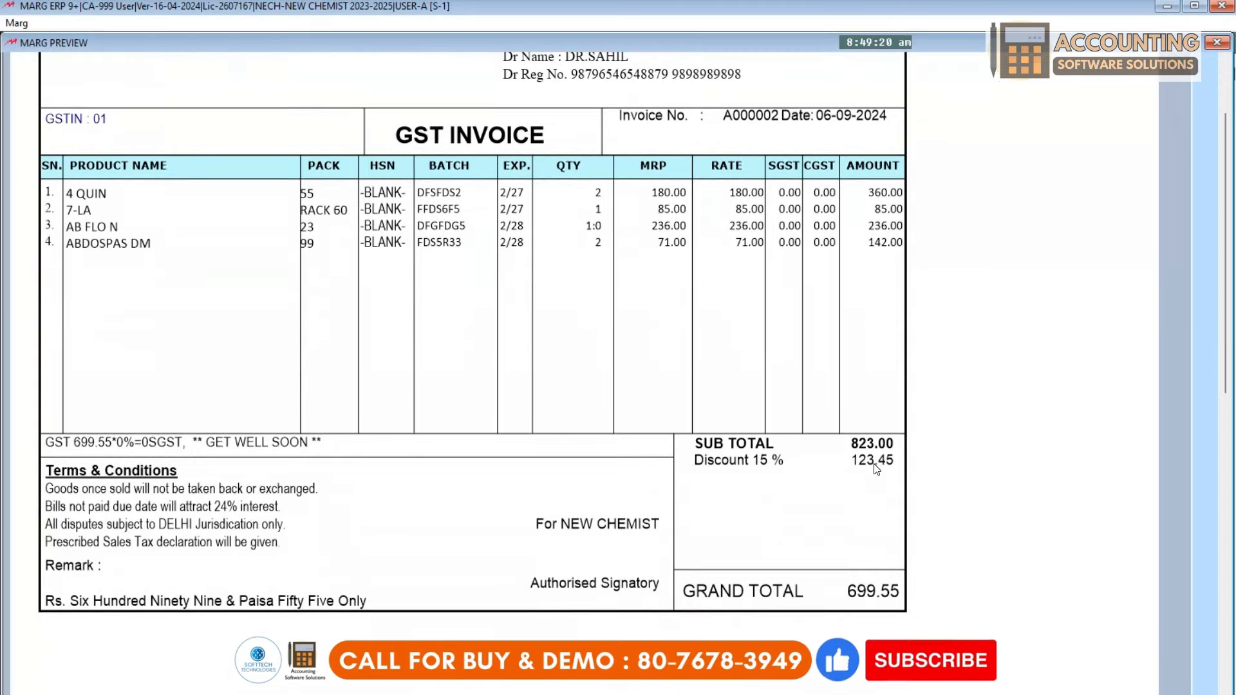
scroll(938, 336, "down", 9)
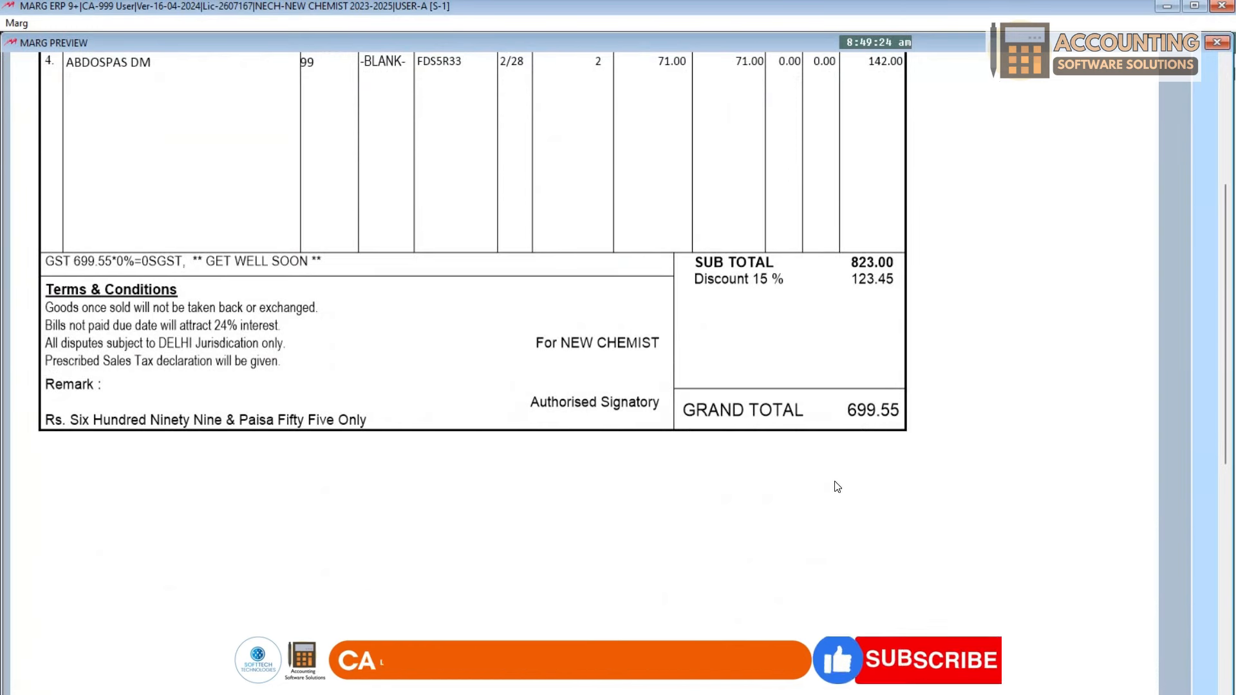
scroll(732, 389, "up", 15)
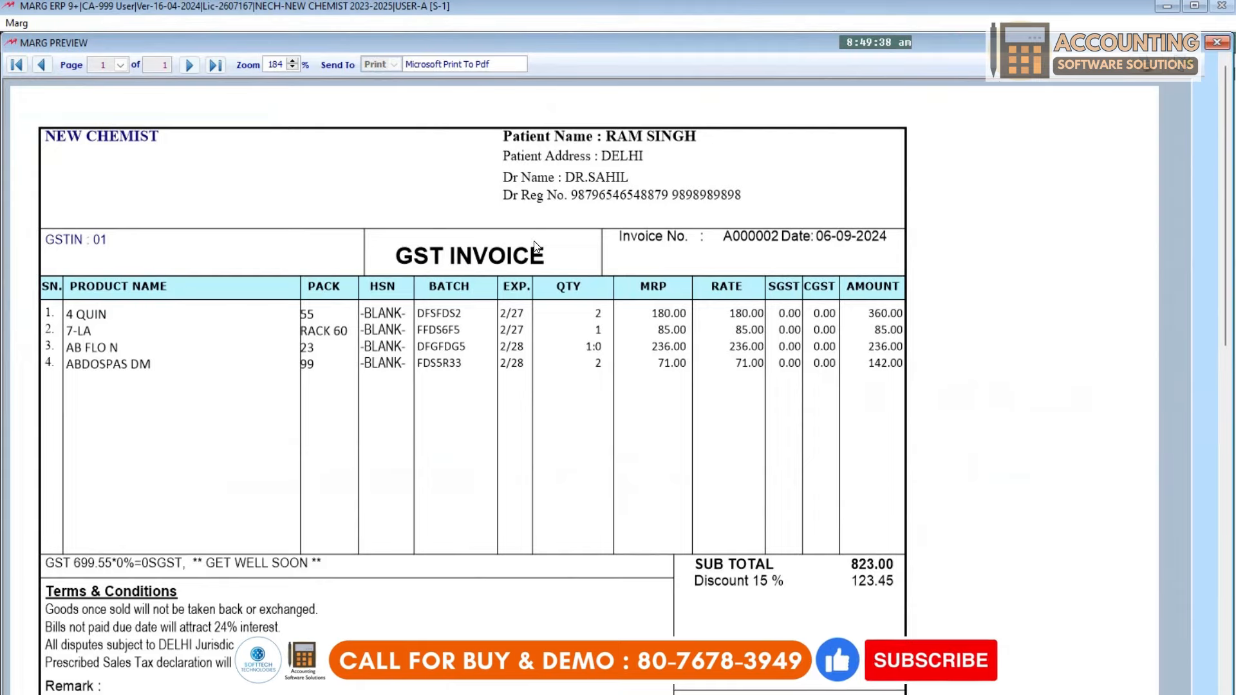
key("Escape")
key("Escape")
key("Escape")
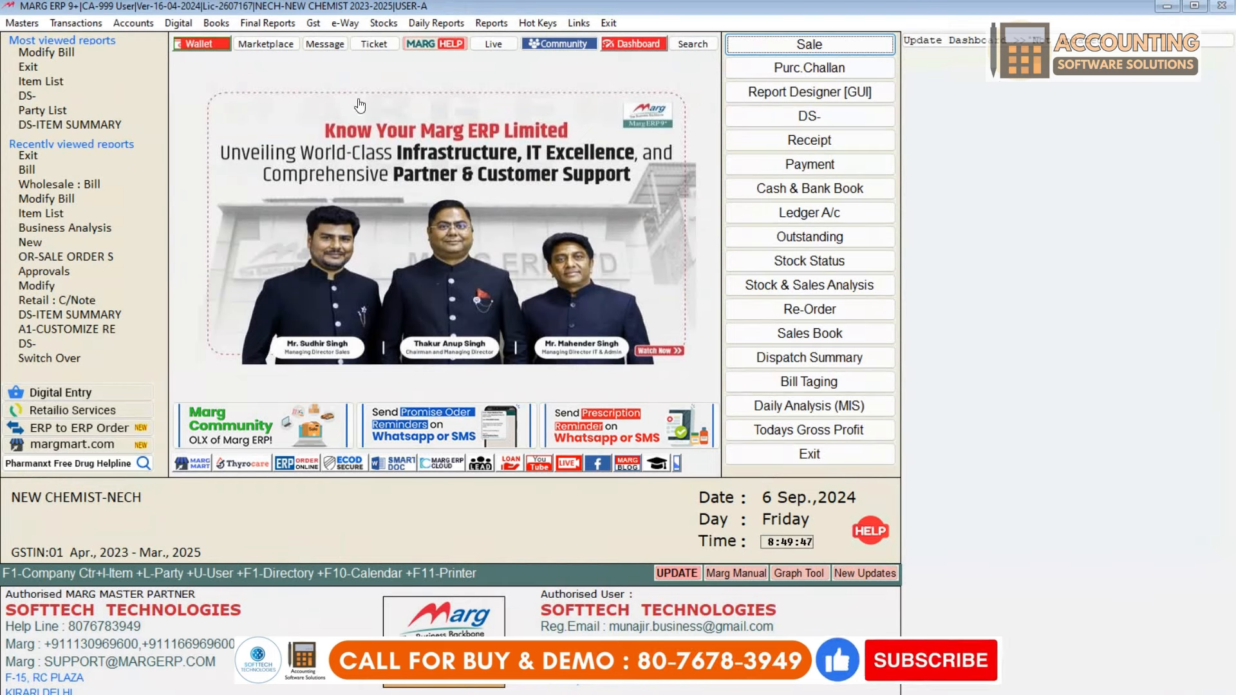
Step: Use Transactions > Sale > Modify Bill to list today's bills A000001 and A000002
left_click(70, 22)
mouse_move(186, 43)
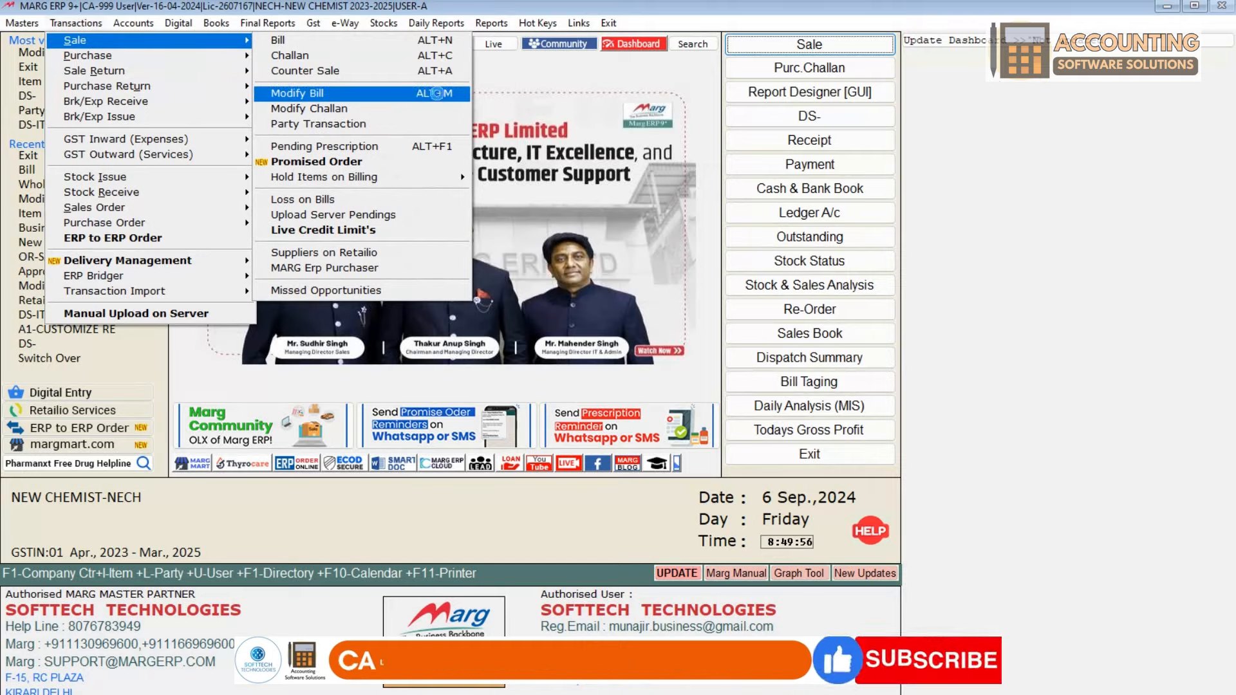
left_click(438, 94)
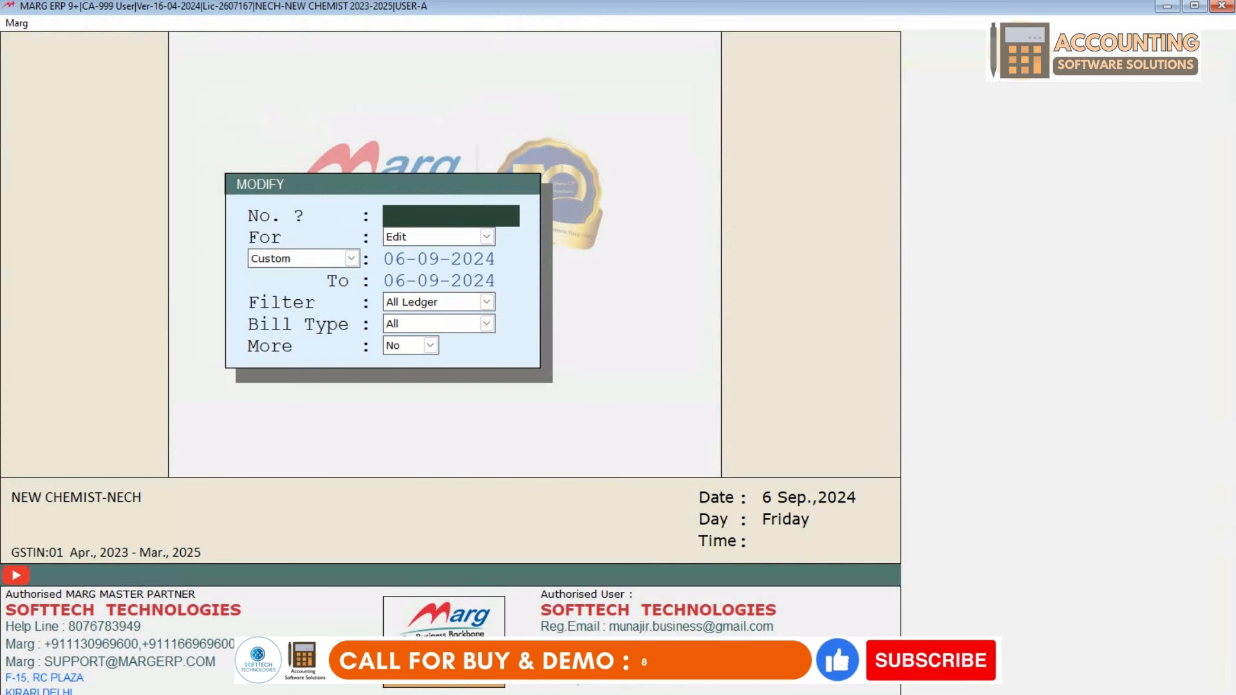
key("Return")
key("Return")
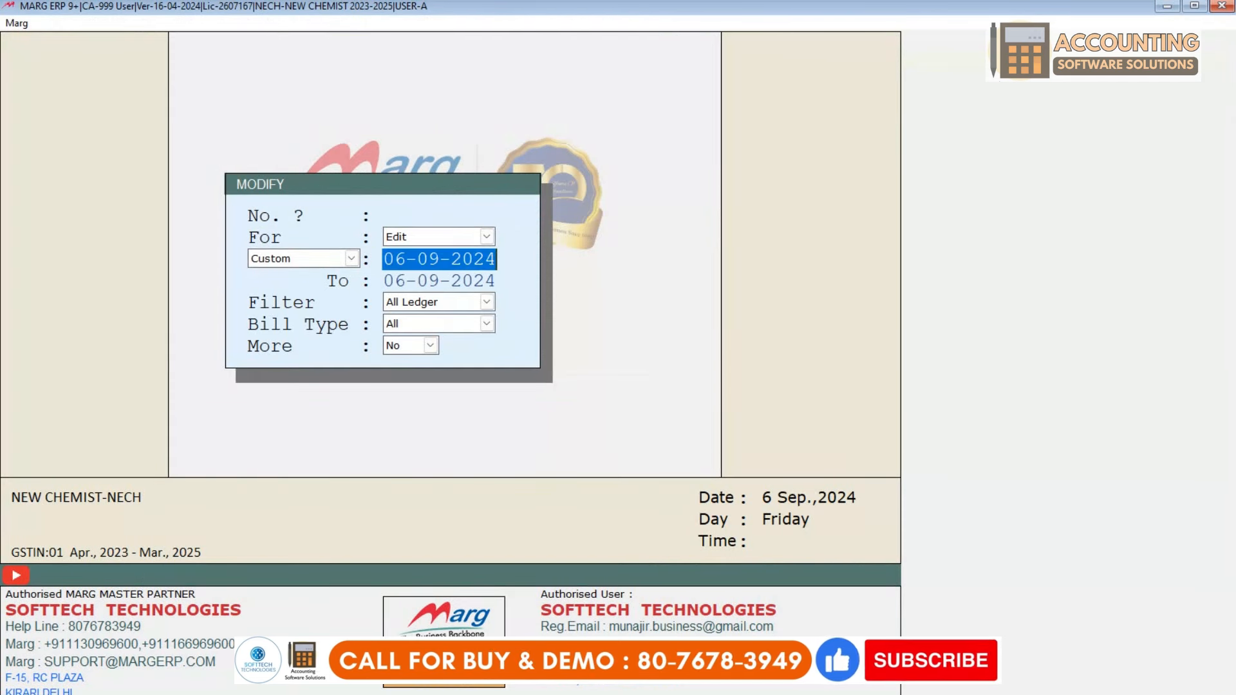
key("Return")
key("Return")
key("Return")
key("Return")
key("Return")
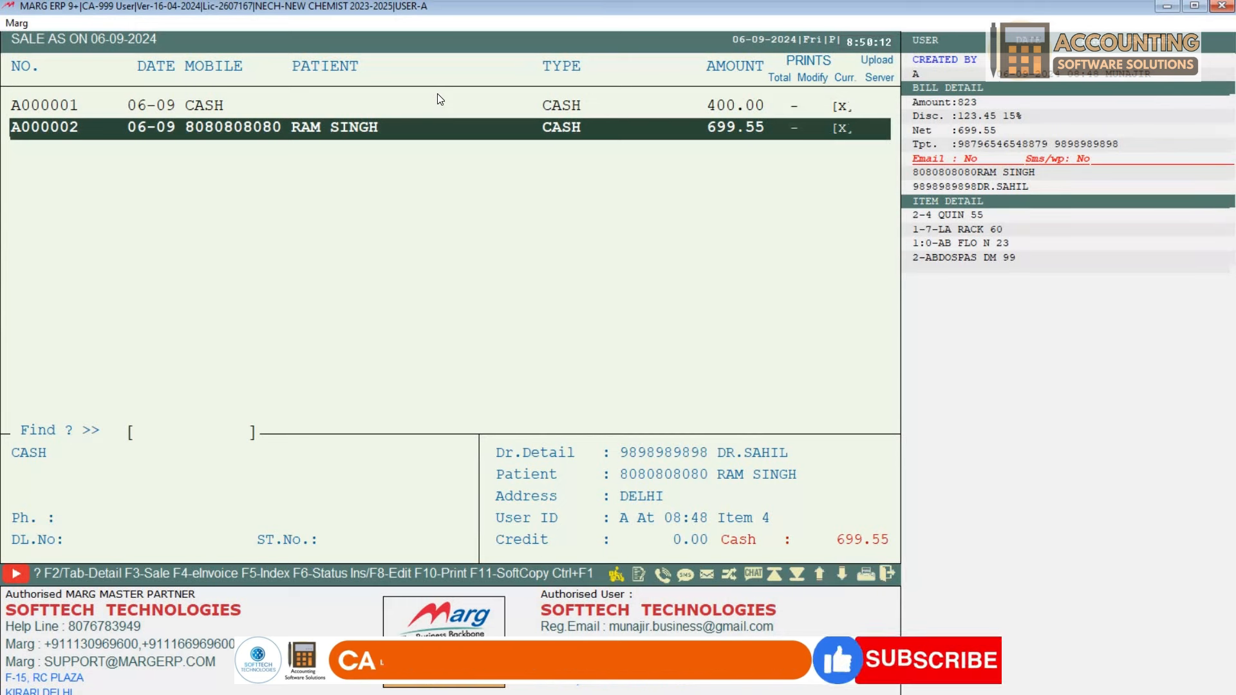
Step: Open bill A000002 for modification and move down to the ABDOSPAS DM row
key("Return")
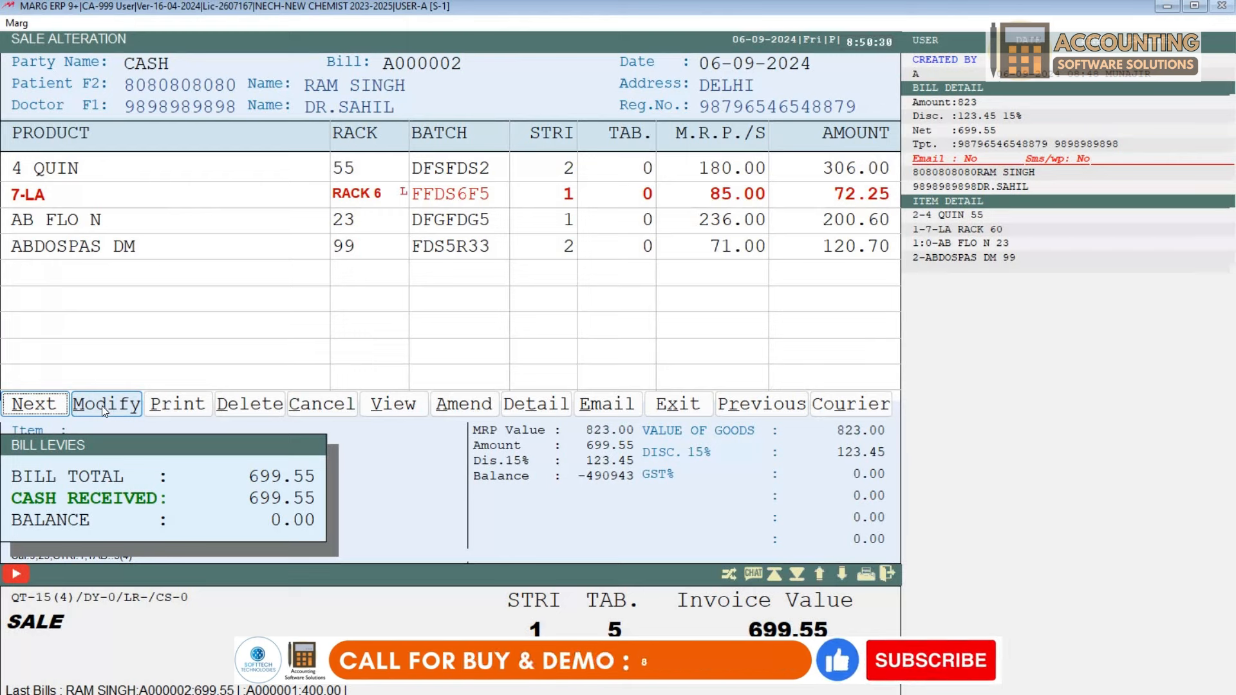
left_click(136, 406)
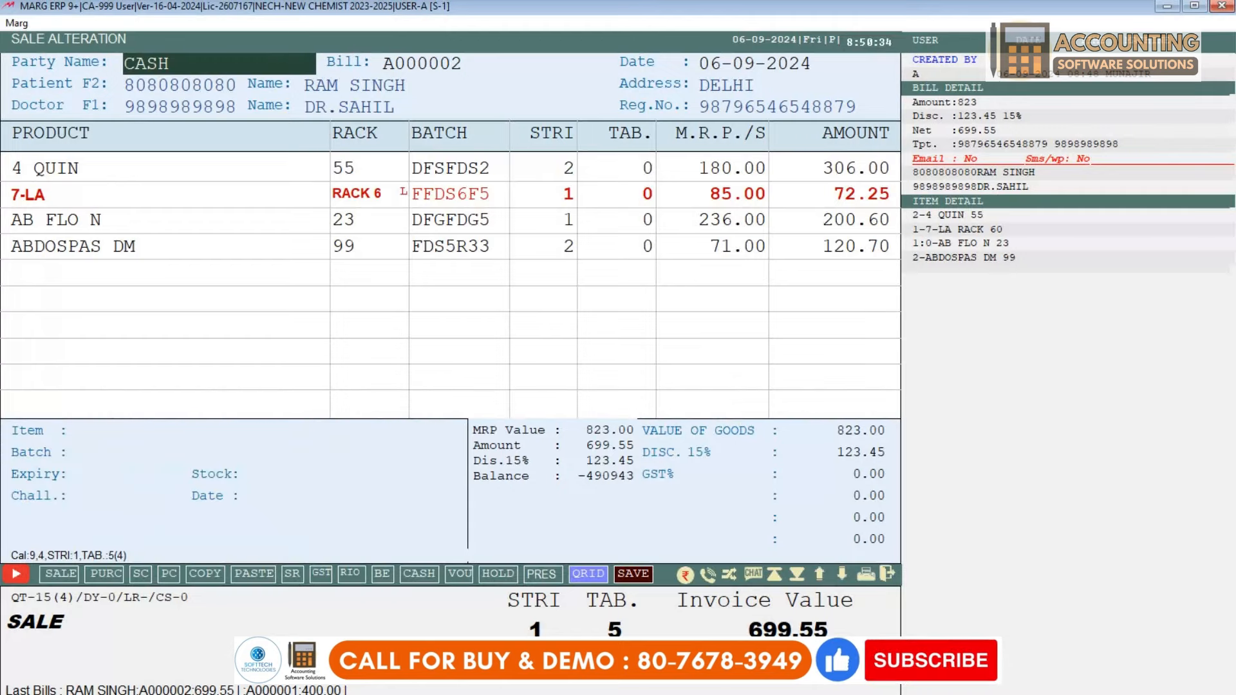
key("Return")
key("Return")
key("Return")
key("Return")
key("Return")
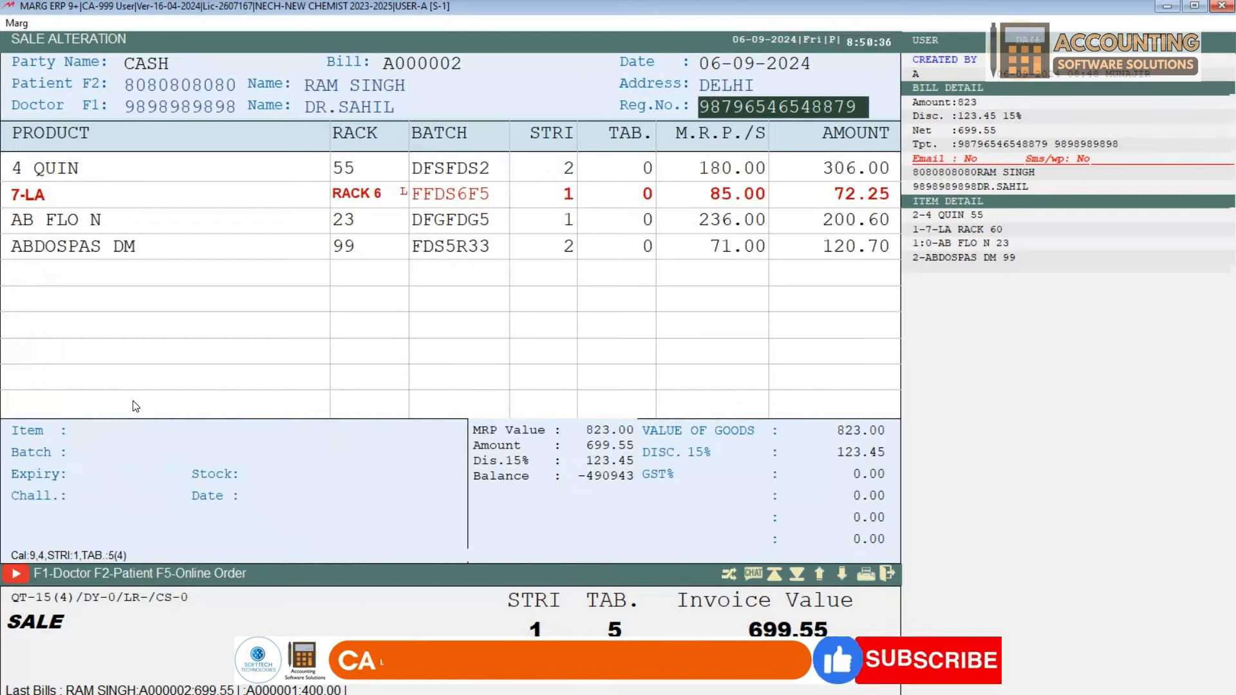
key("Return")
key("Return")
key("Down")
key("Down")
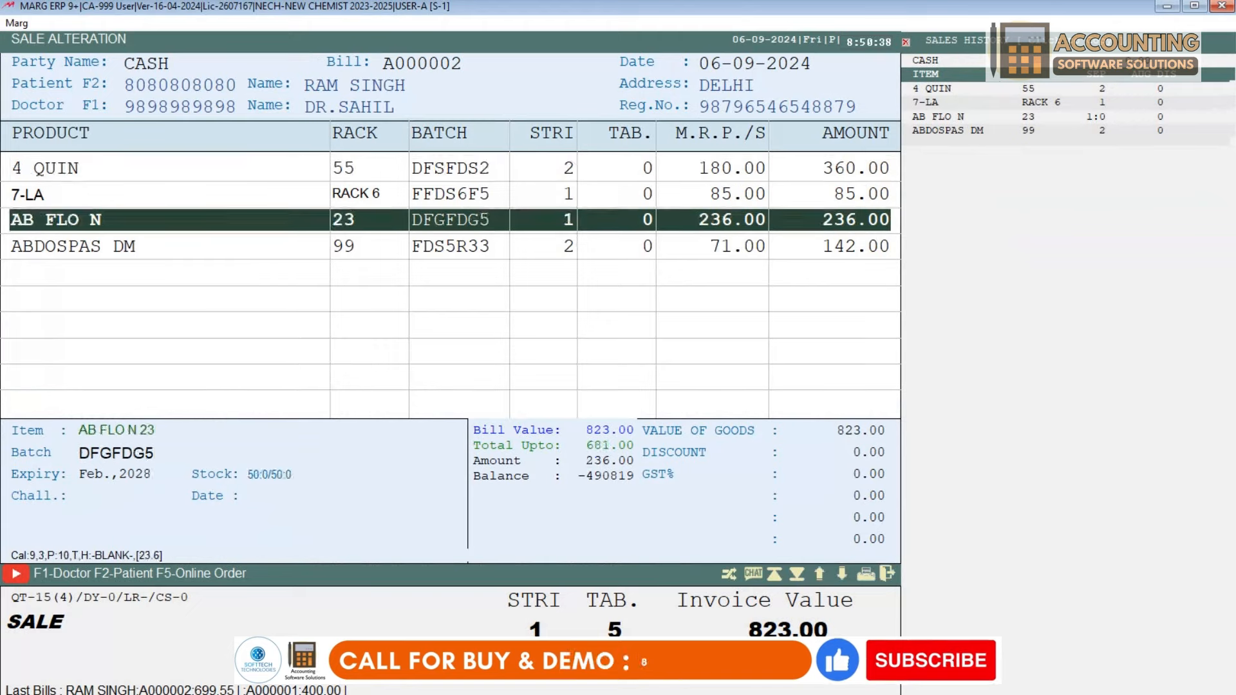
key("Down")
Step: Change ABDOSPAS DM to 1 strip and save with the 15% discount, totalling 639.20
key("Return")
key("Return")
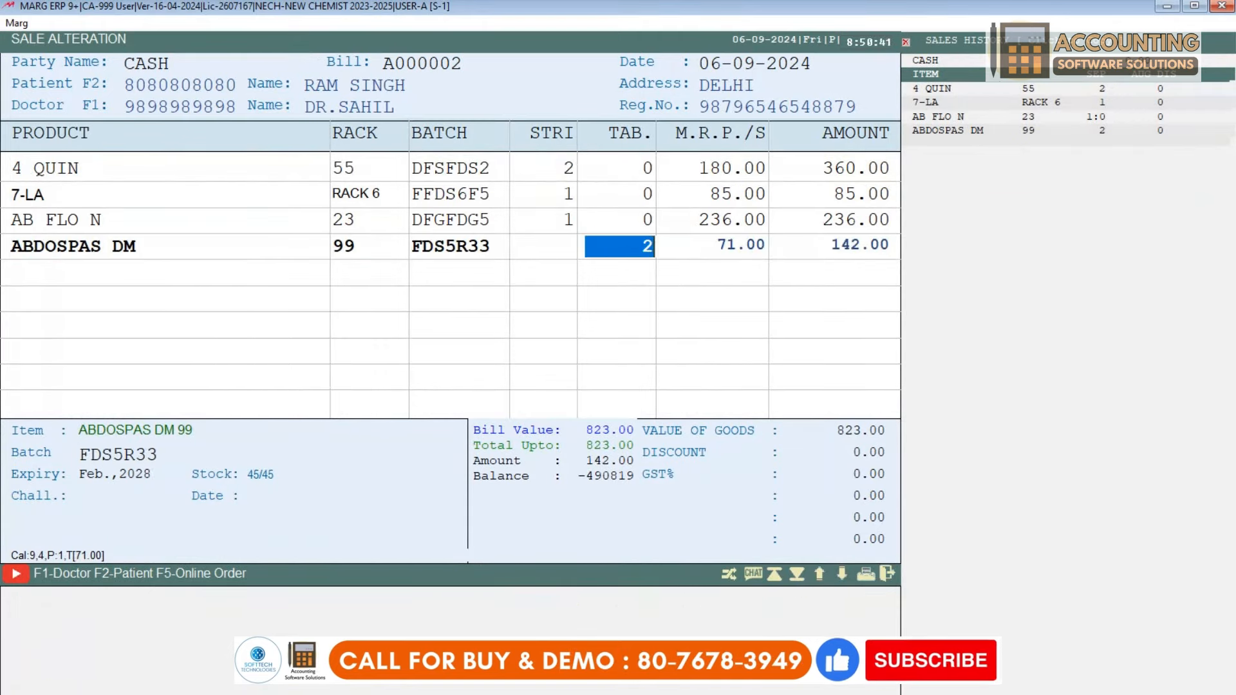
type("1")
key("Return")
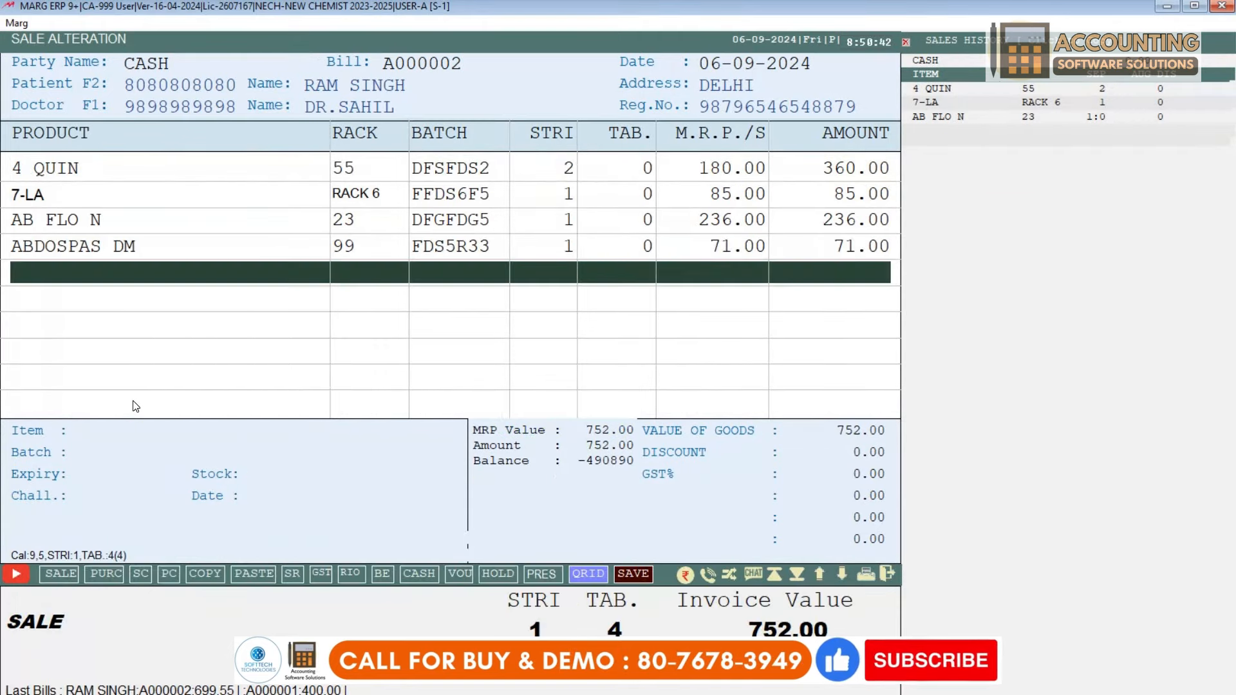
key("Return")
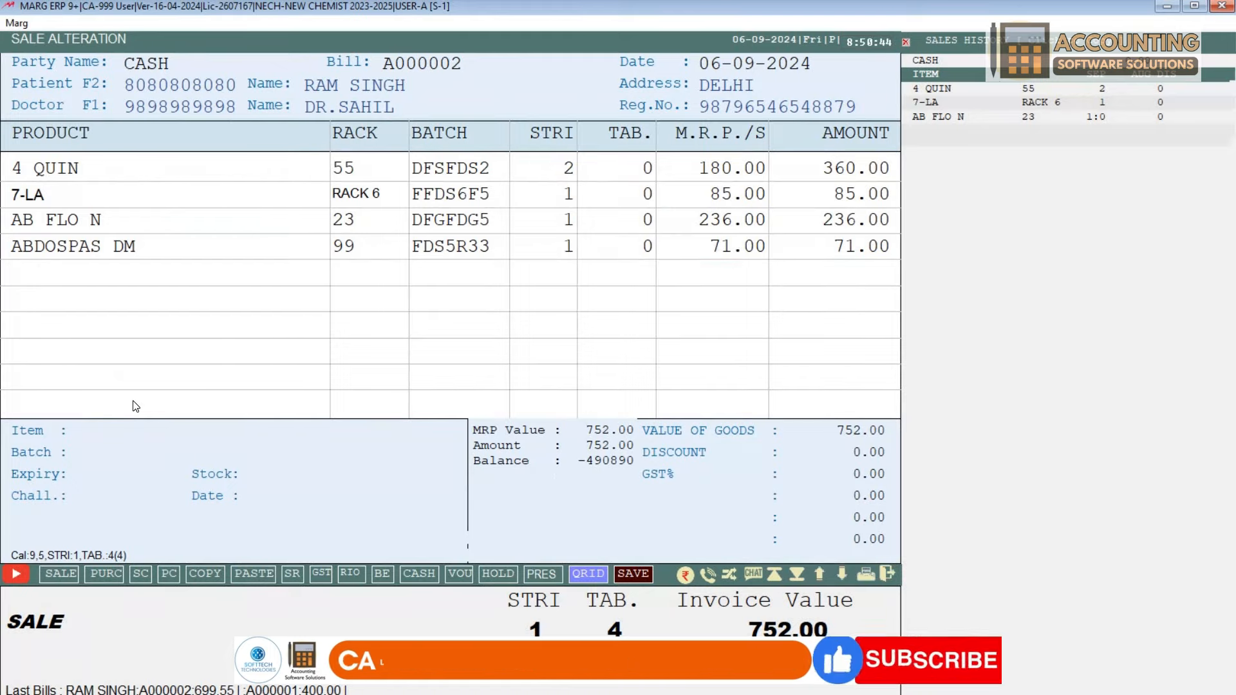
key("Return")
key("Return")
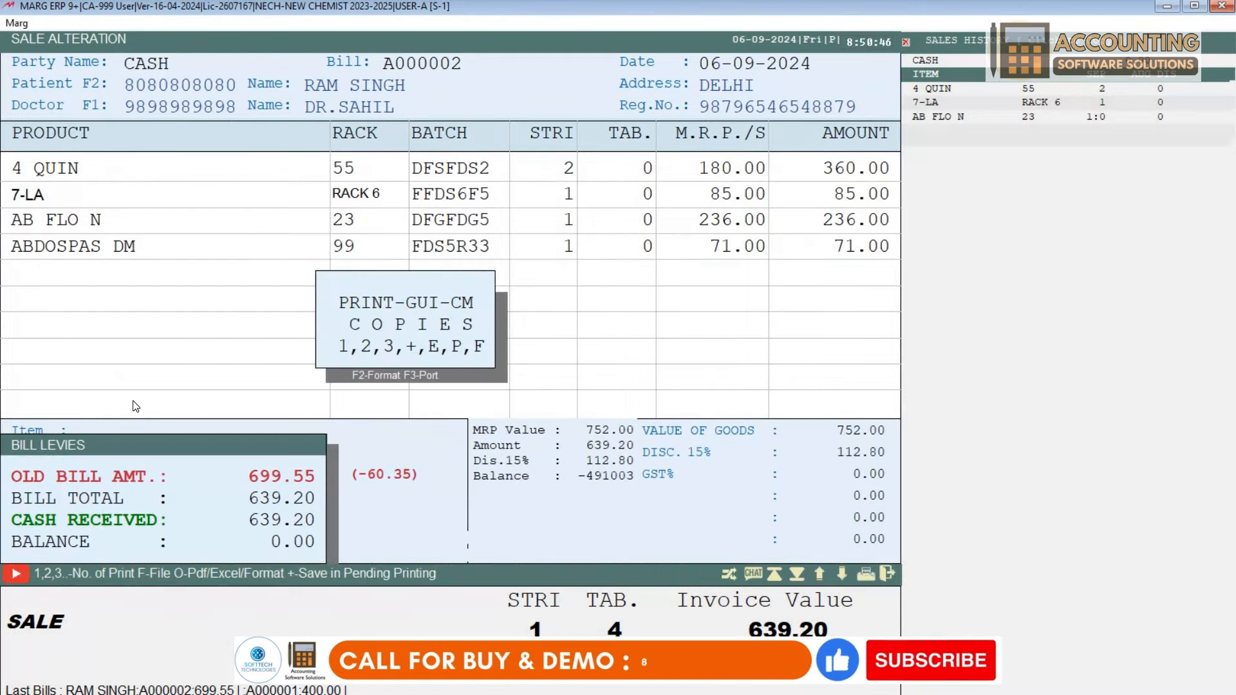
key("Return")
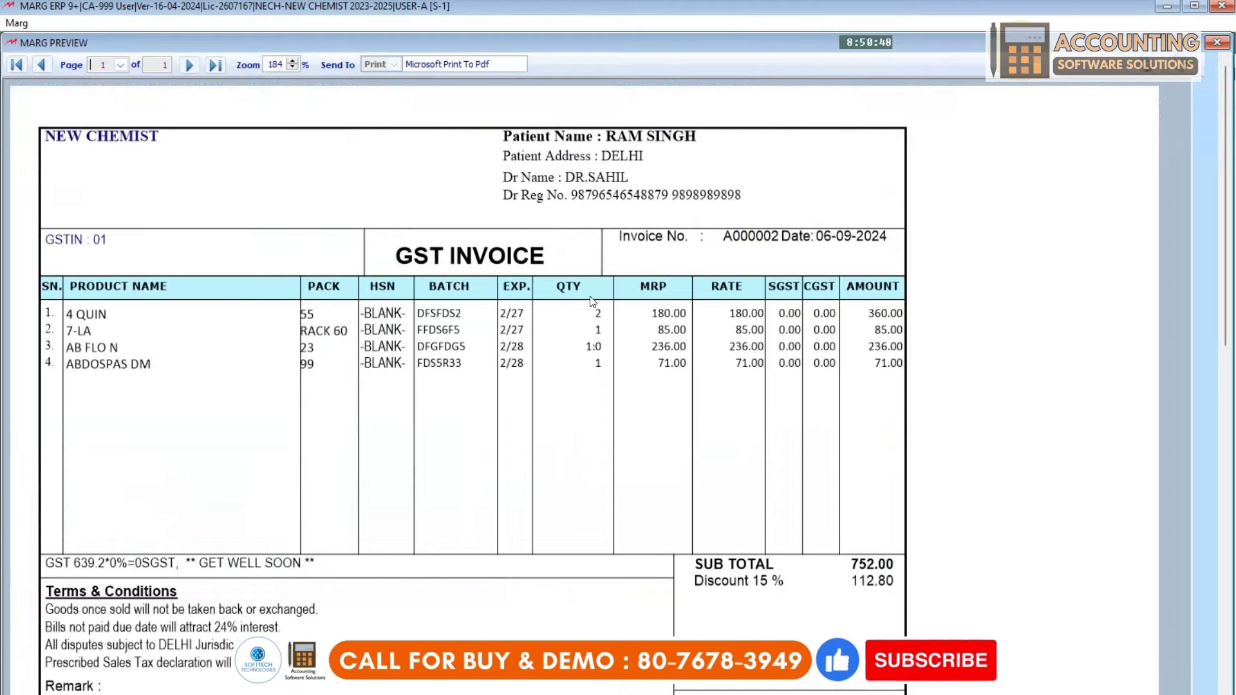
Step: Check the 639.20 grand total in the revised invoice preview, then close it
scroll(836, 540, "down", 2)
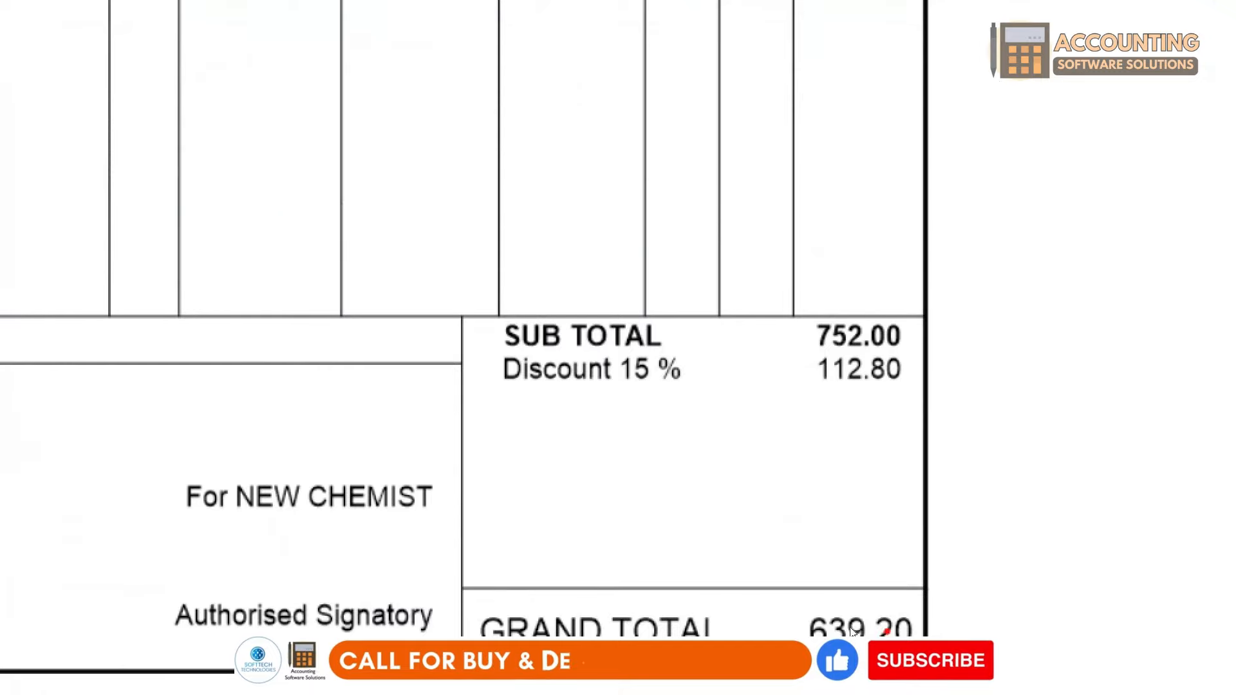
key("Escape")
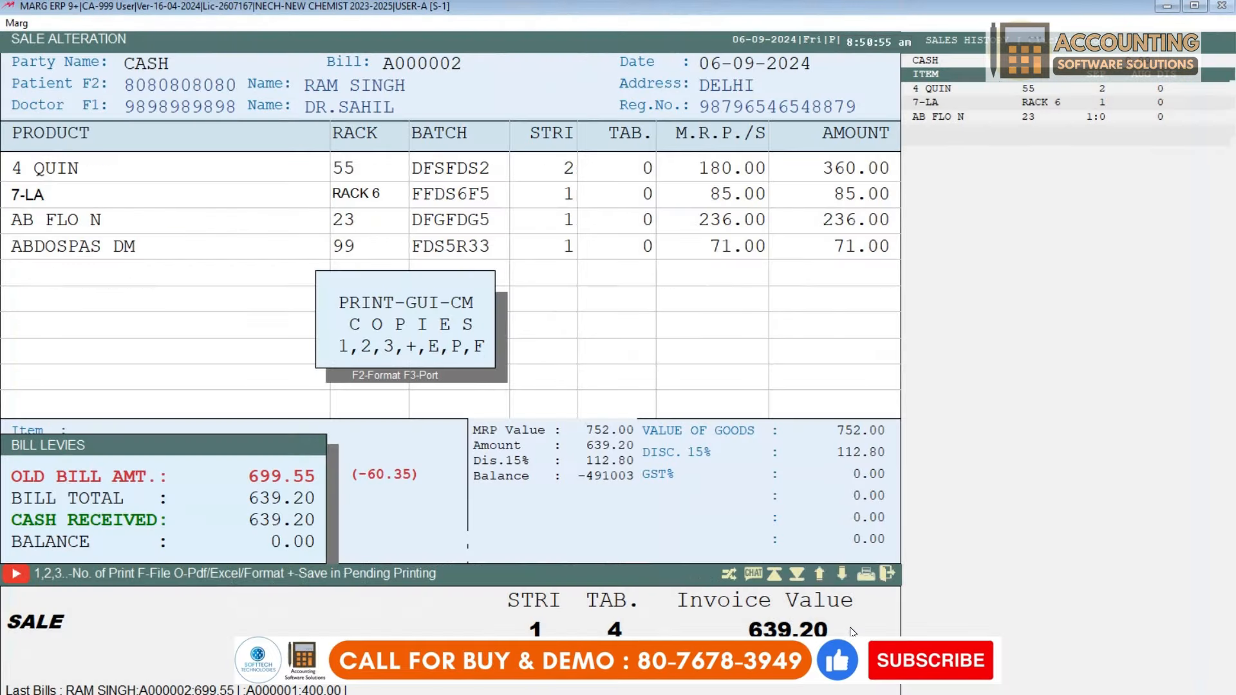
key("Escape")
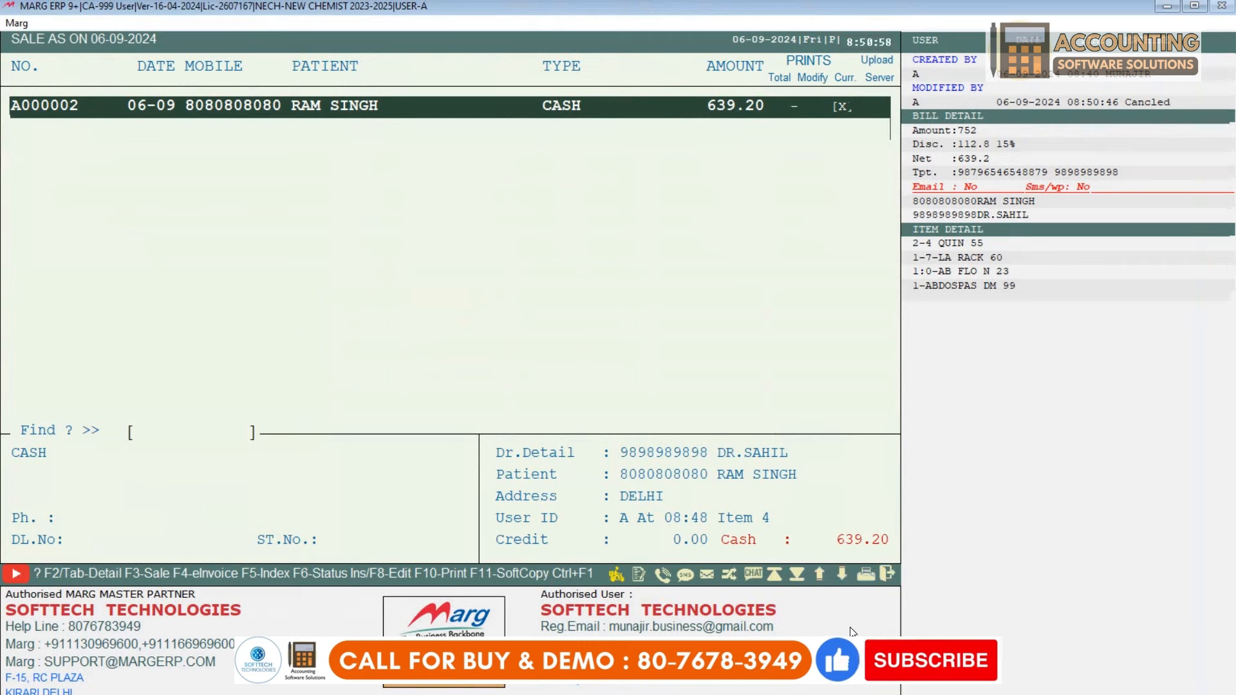
Step: Reopen bill A000002 and answer the delete-voucher confirmation
key("Return")
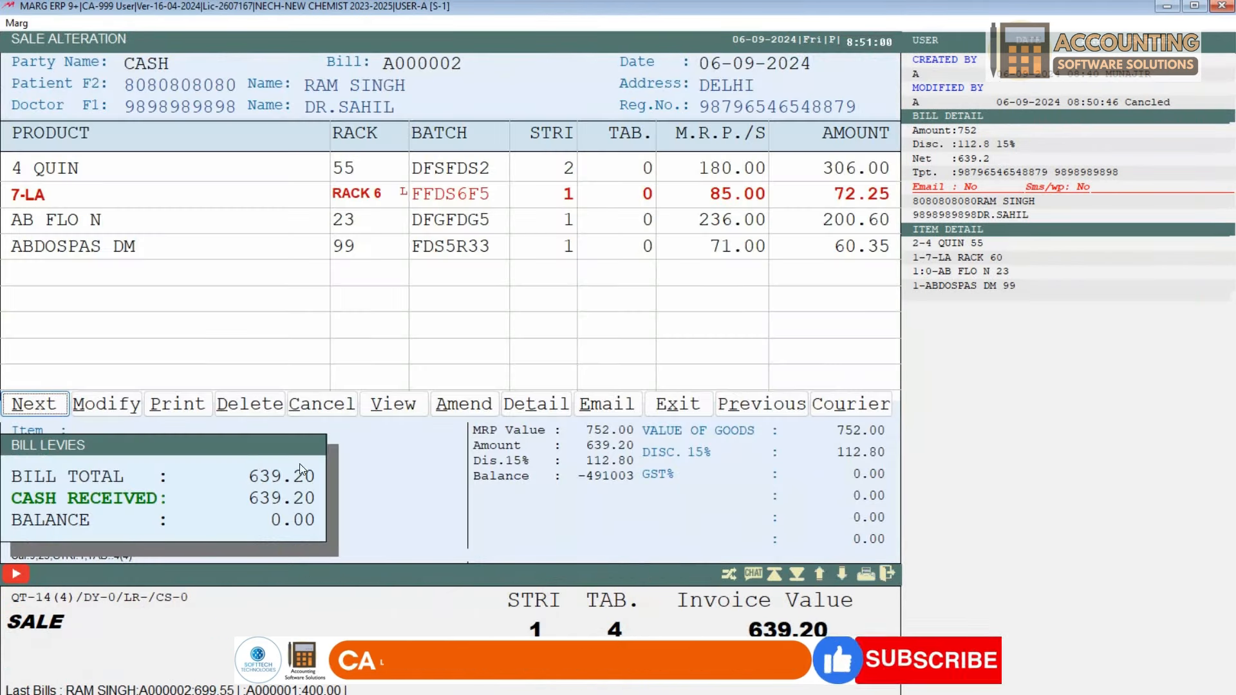
left_click(247, 395)
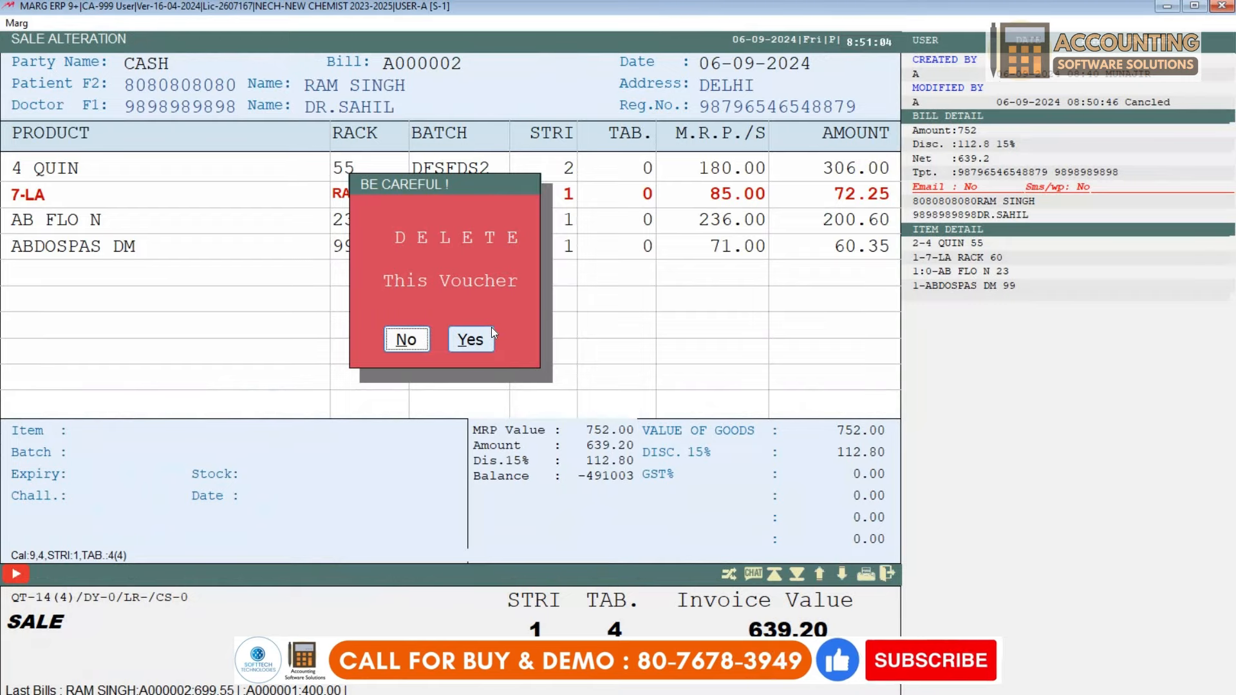
left_click(491, 330)
Step: Cancel bill A000002 without a remark and exit to the main menu
key("Return")
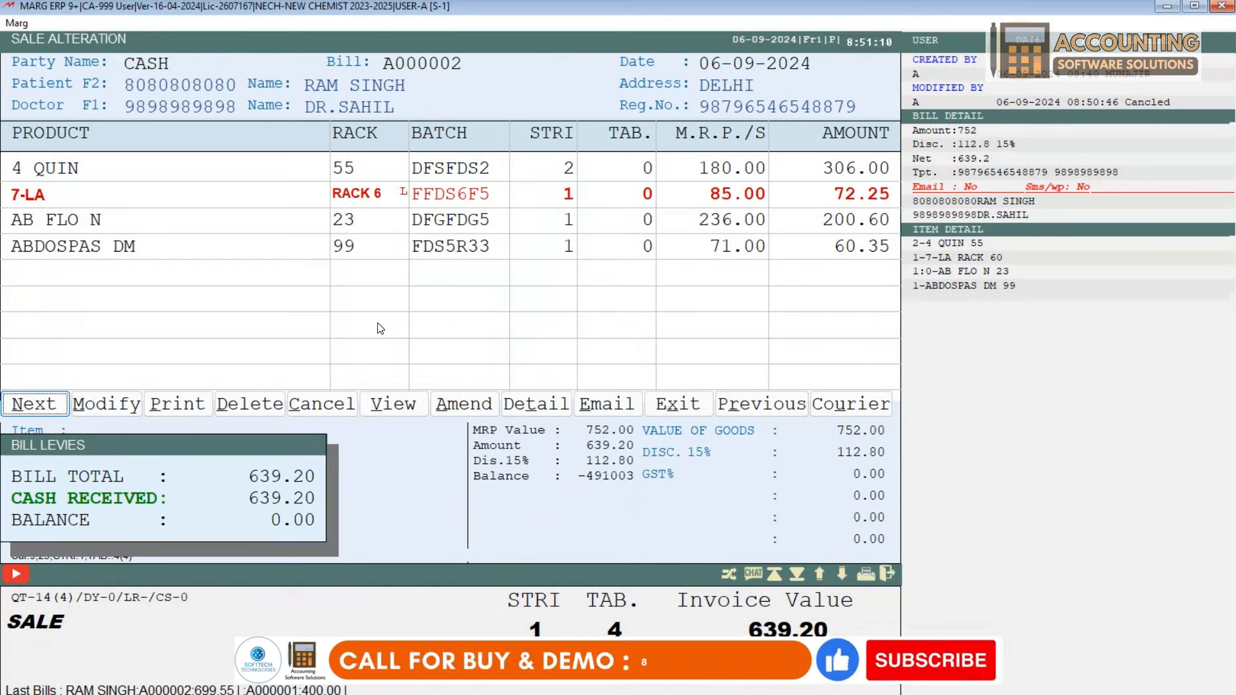
left_click(323, 405)
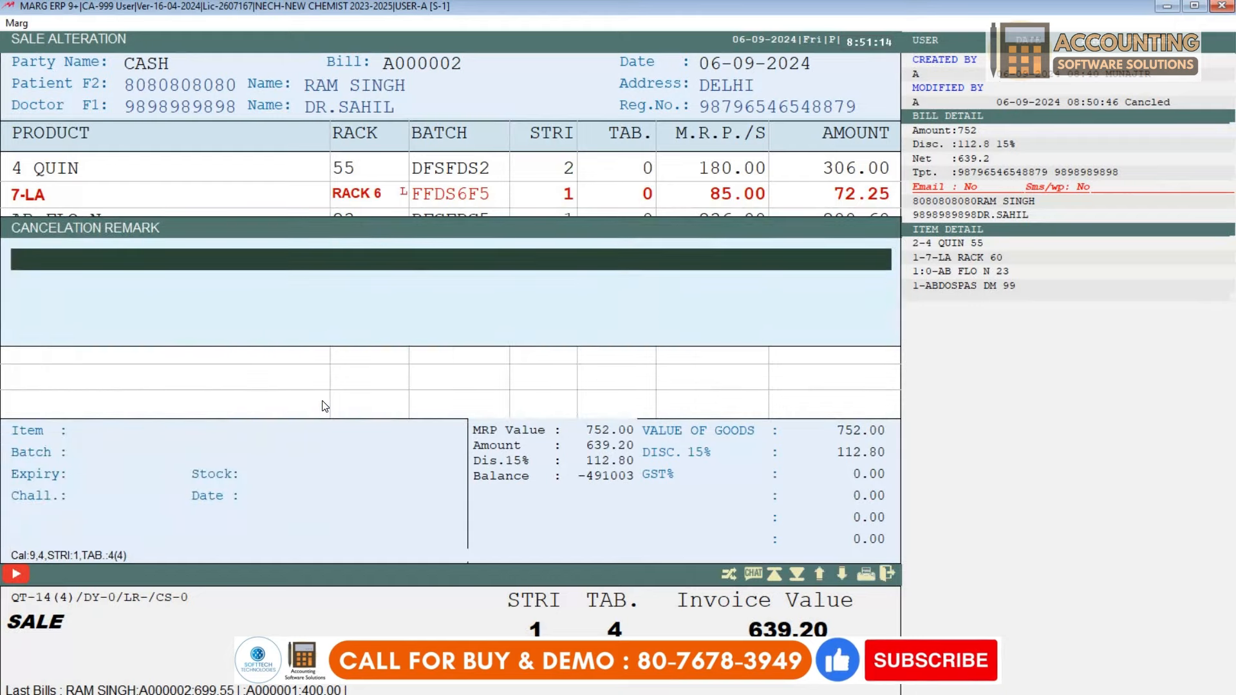
key("Escape")
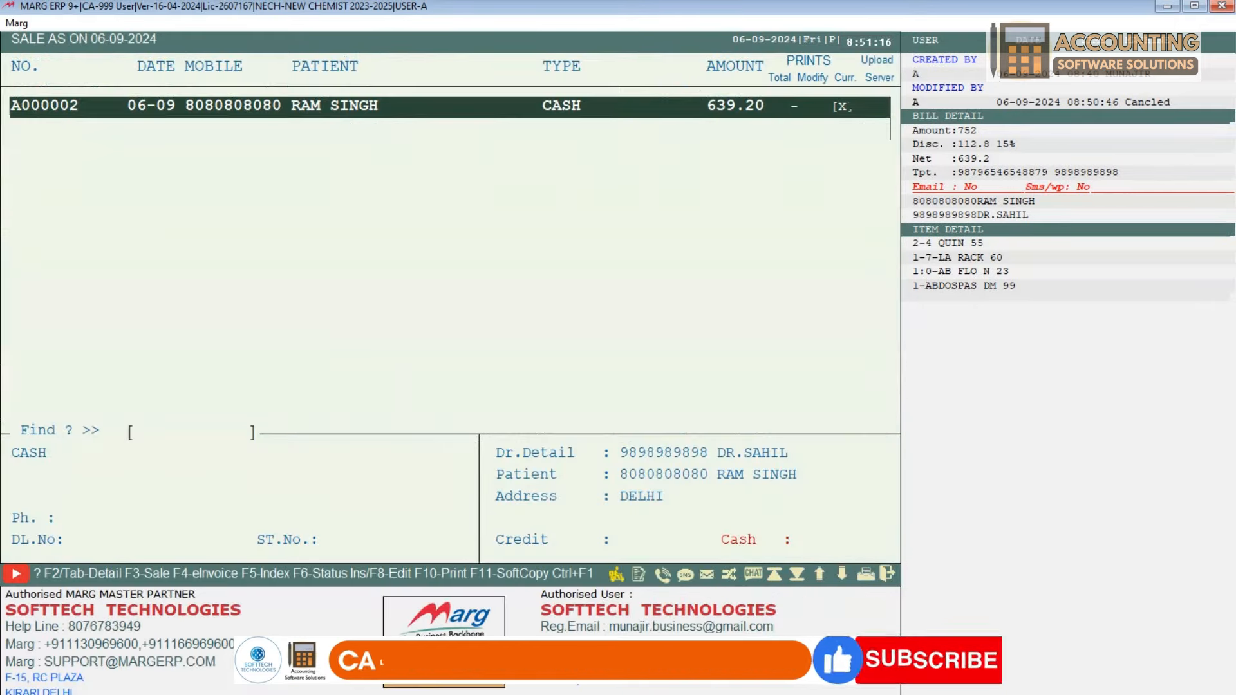
key("Escape")
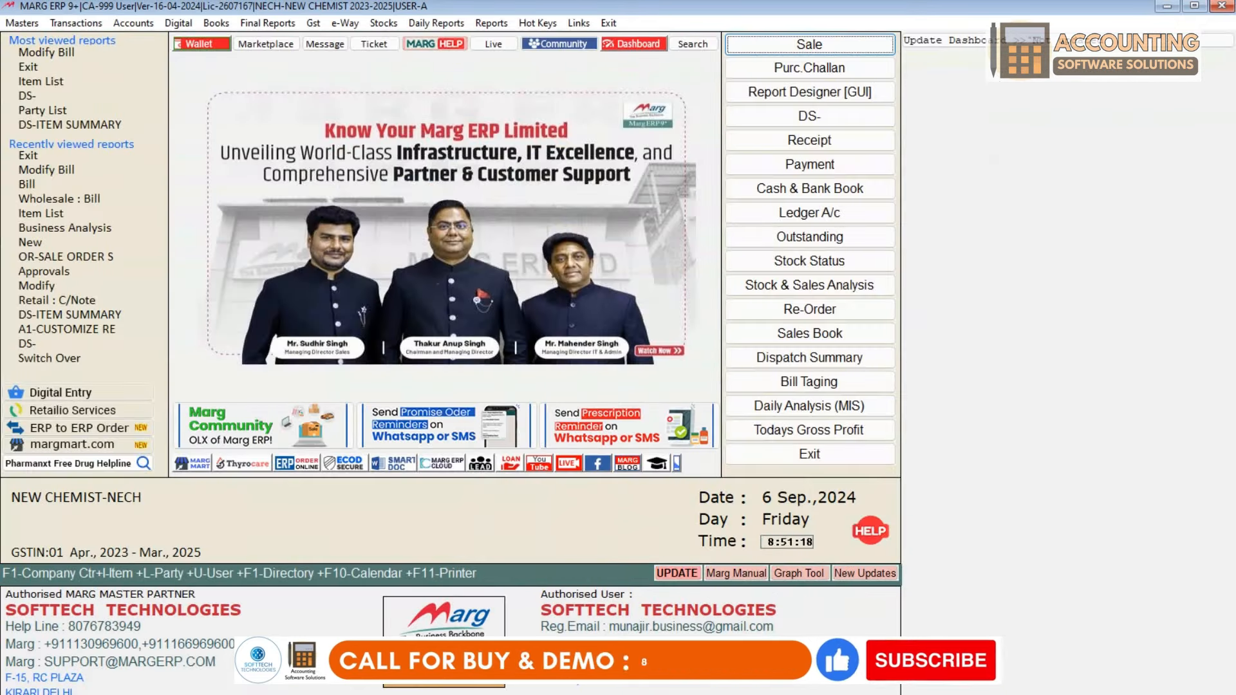